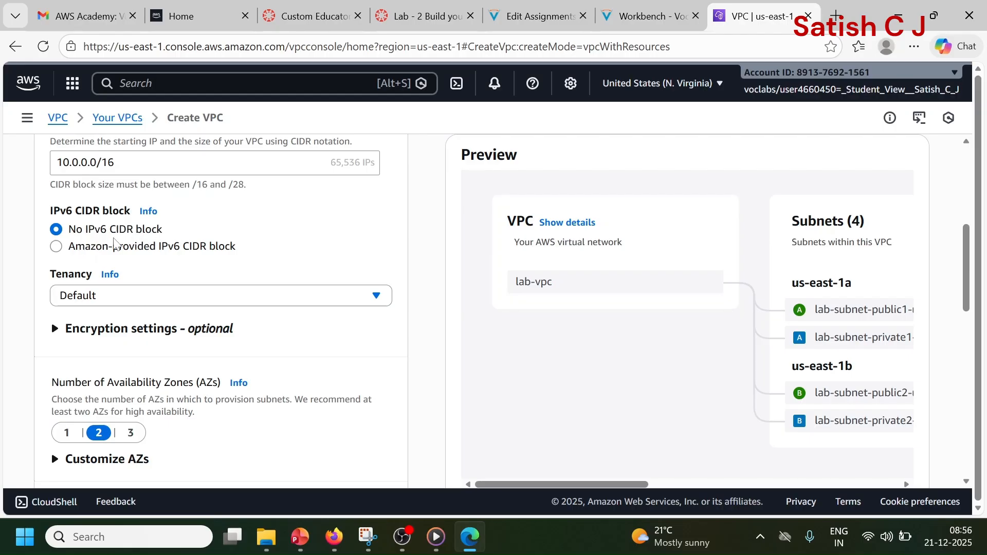
# Step: Set the number of Availability Zones for the new VPC to 1
pyautogui.scroll(-2, 160, 231)
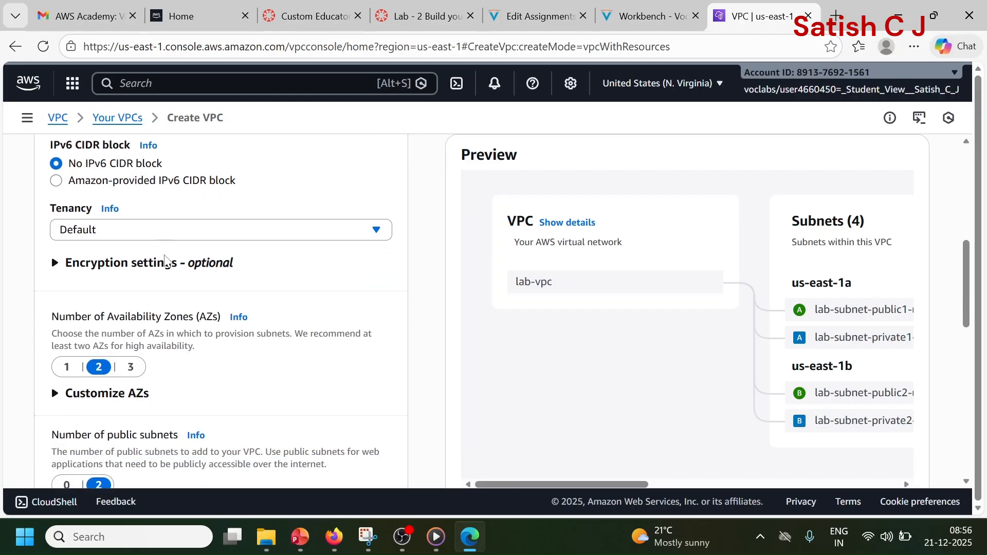
pyautogui.scroll(-2, 175, 252)
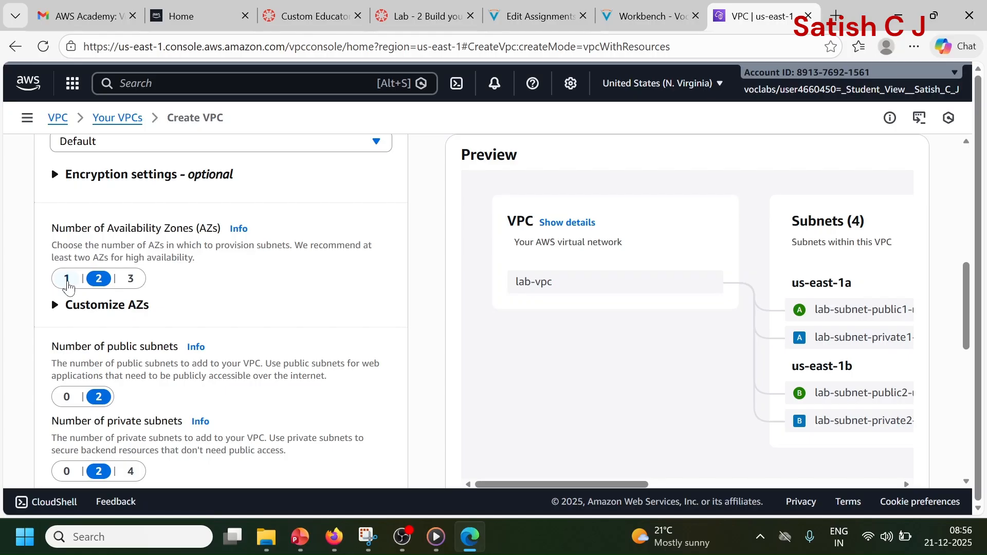
pyautogui.click(67, 279)
# Step: Expand the subnet CIDR customization and set the public subnet CIDR block in us-east-1a to 10.0.0.0/24
pyautogui.scroll(-3, 160, 275)
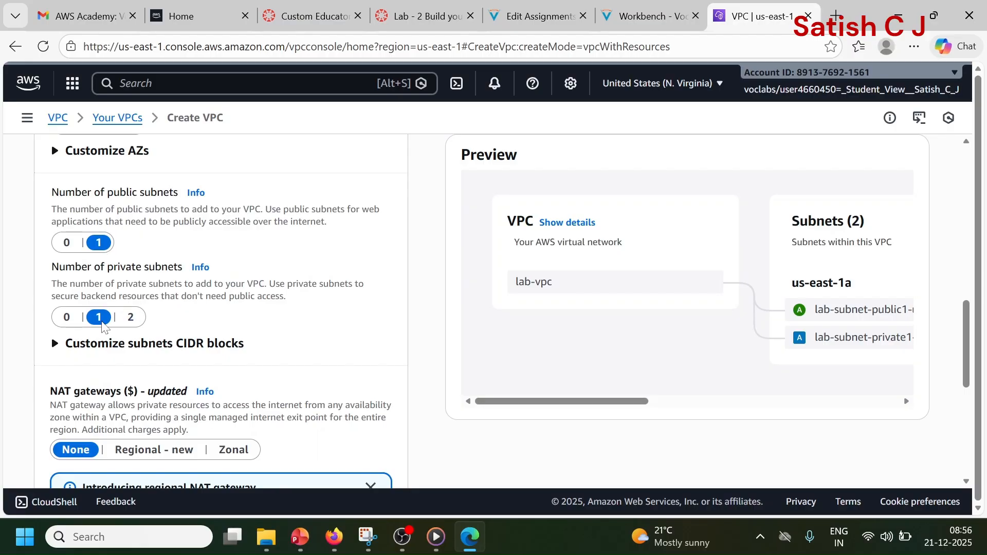
pyautogui.scroll(-3, 202, 302)
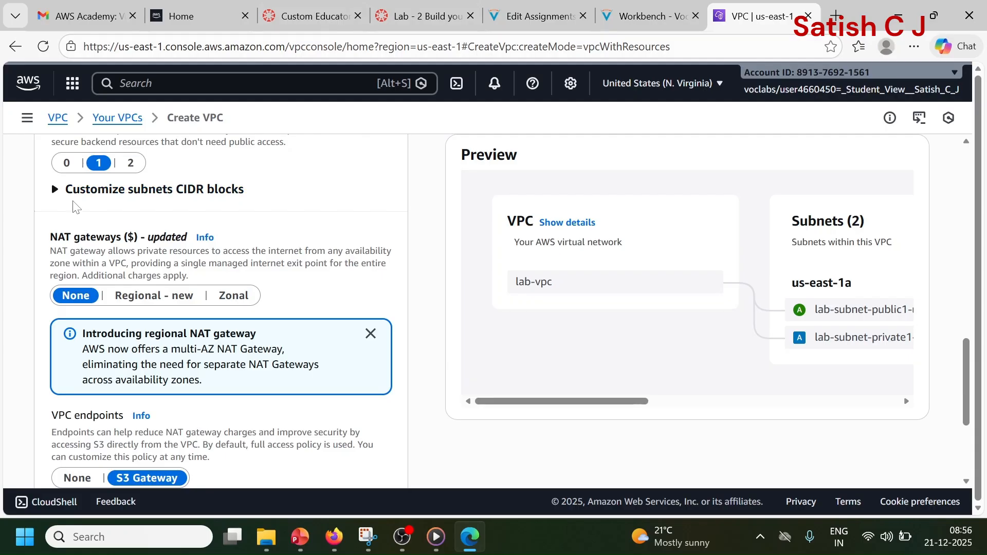
pyautogui.click(55, 190)
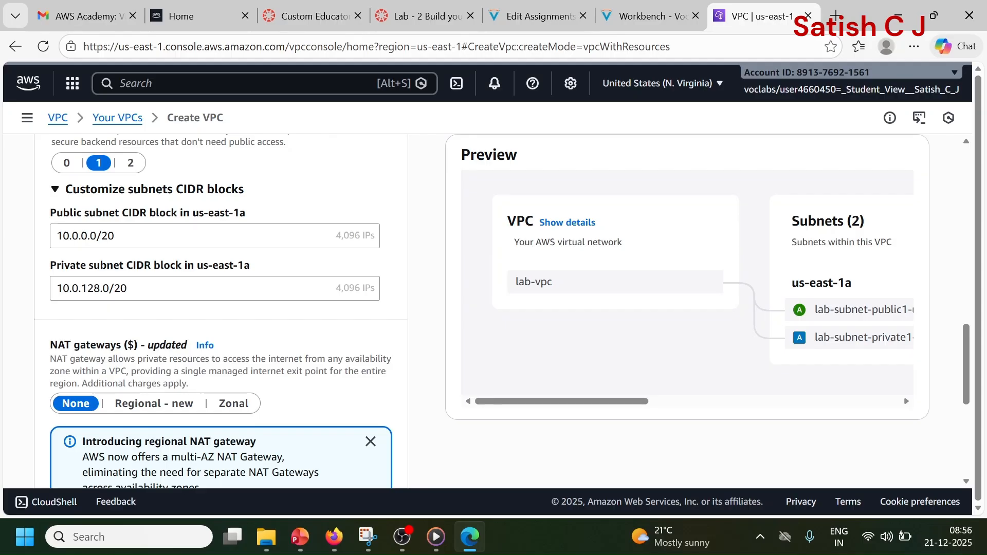
pyautogui.click(116, 236)
pyautogui.press('BackSpace')
pyautogui.write('4')
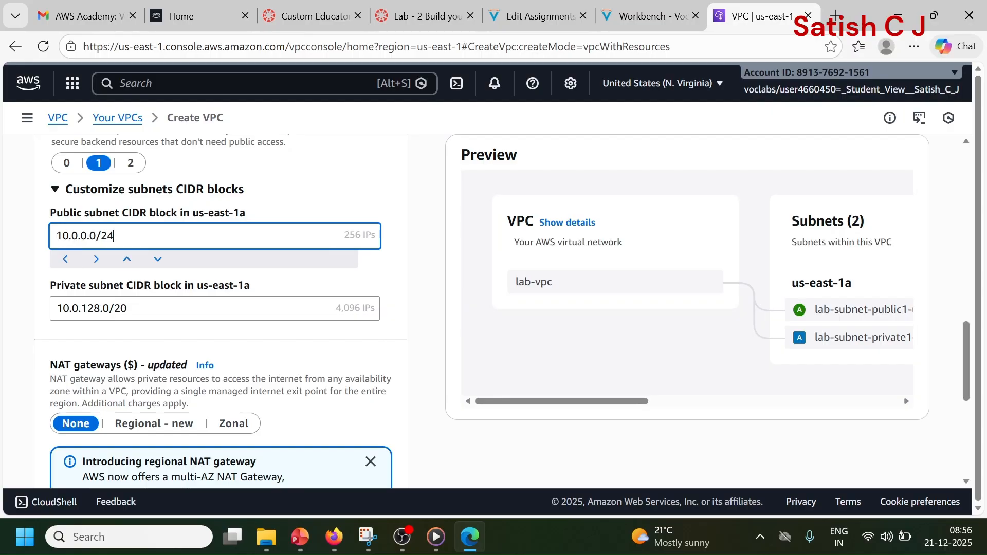
pyautogui.click(45, 329)
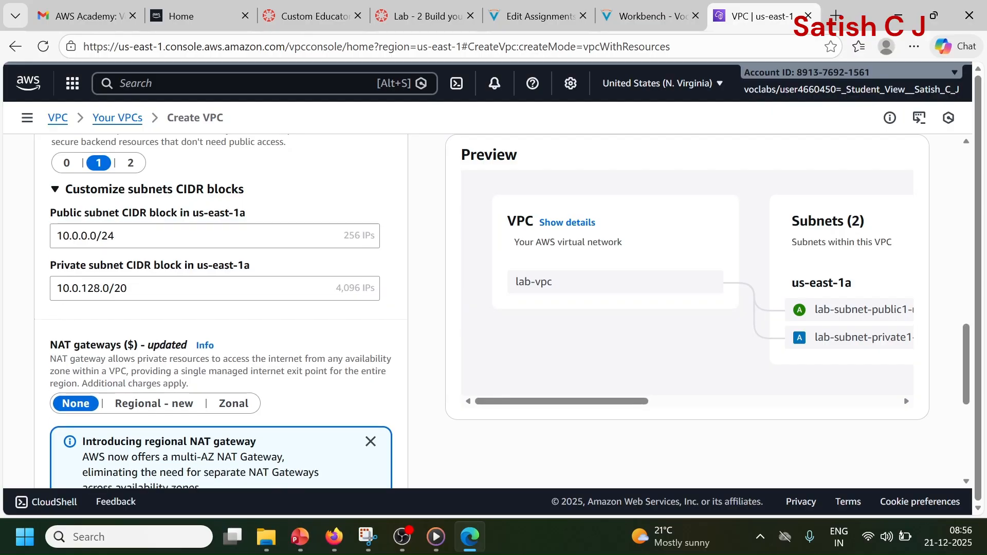
# Step: Set the private subnet CIDR block in us-east-1a to 10.0.1.0/24
pyautogui.click(100, 289)
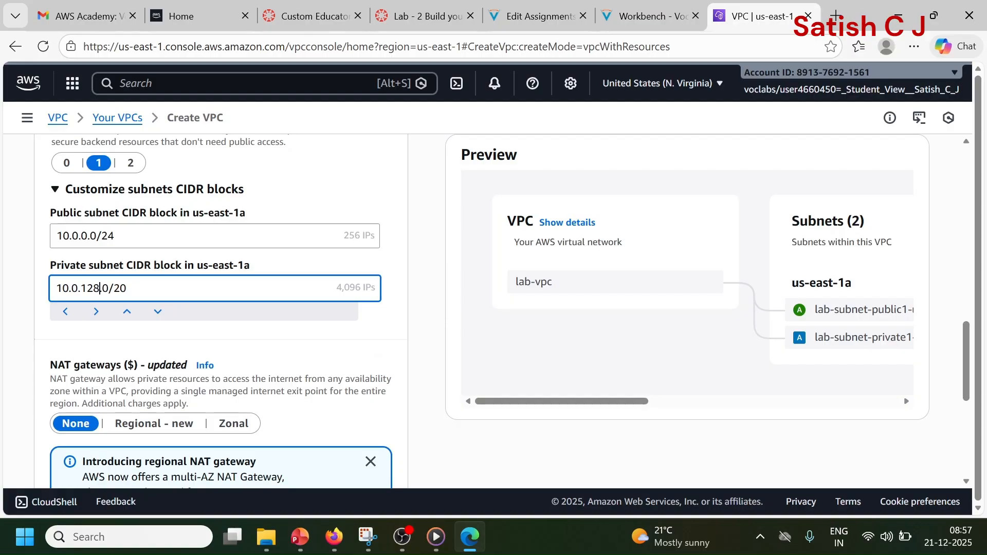
pyautogui.press('BackSpace')
pyautogui.press('BackSpace')
pyautogui.press('BackSpace')
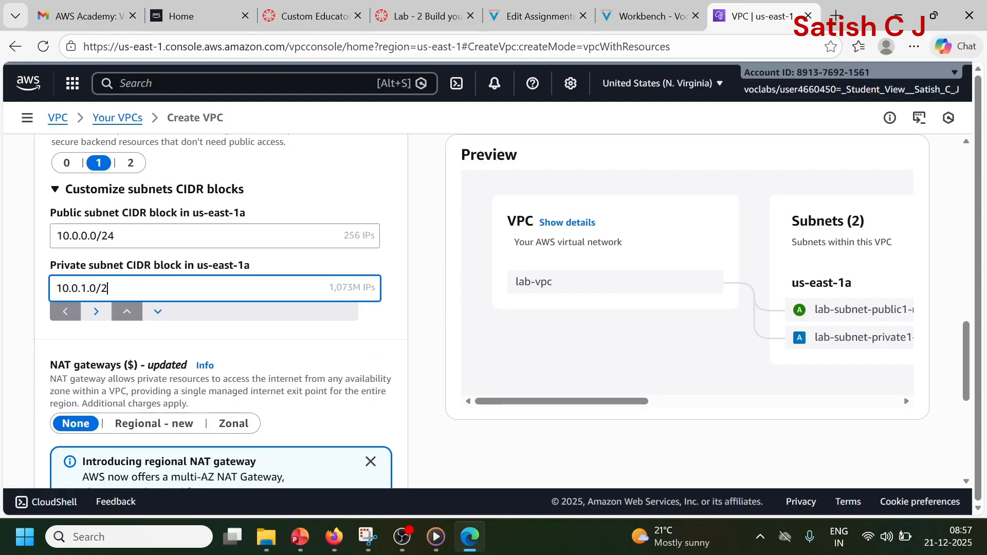
pyautogui.write('4')
pyautogui.click(16, 303)
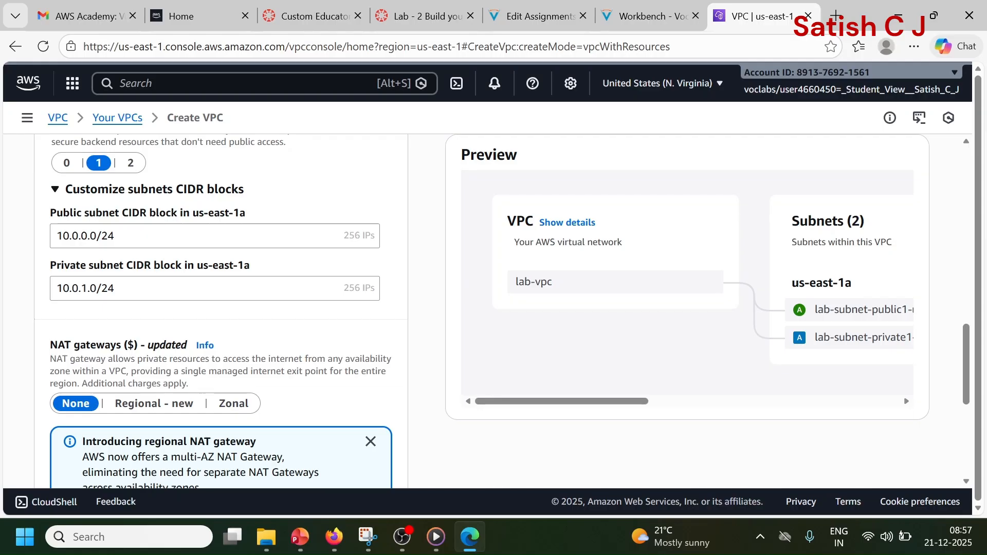
pyautogui.moveTo(57, 237); pyautogui.dragTo(52, 312)
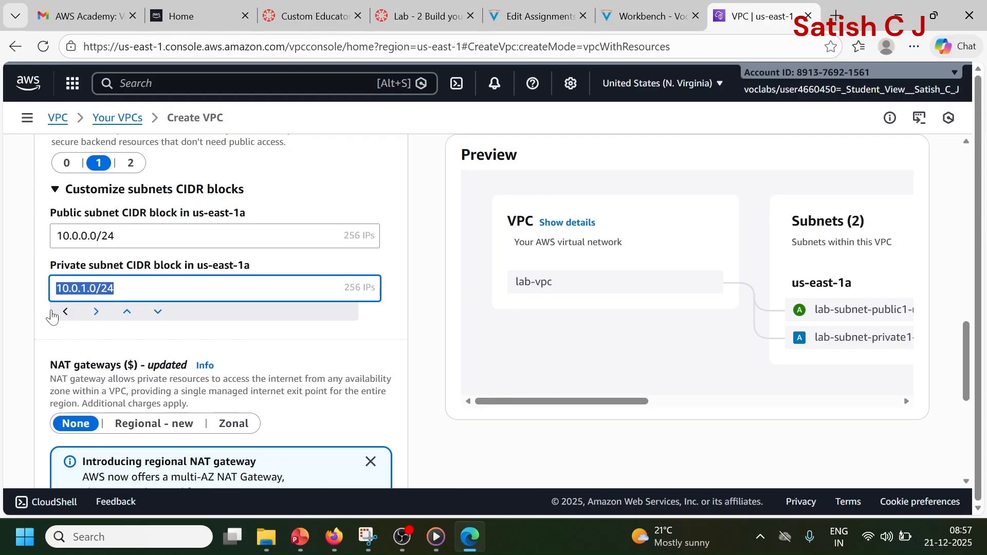
pyautogui.click(28, 315)
# Step: Choose a Zonal NAT gateway and set VPC endpoints to None
pyautogui.scroll(-3, 30, 309)
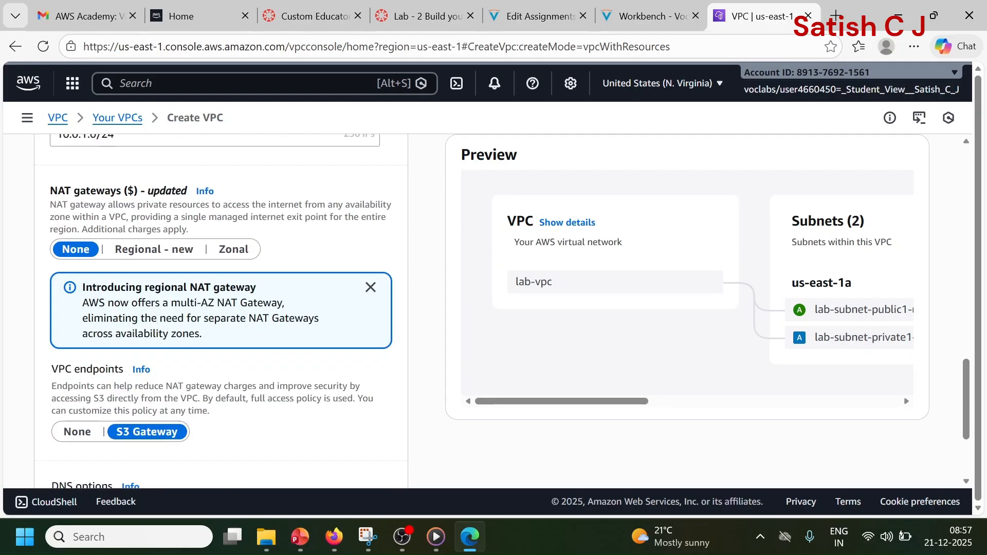
pyautogui.click(233, 250)
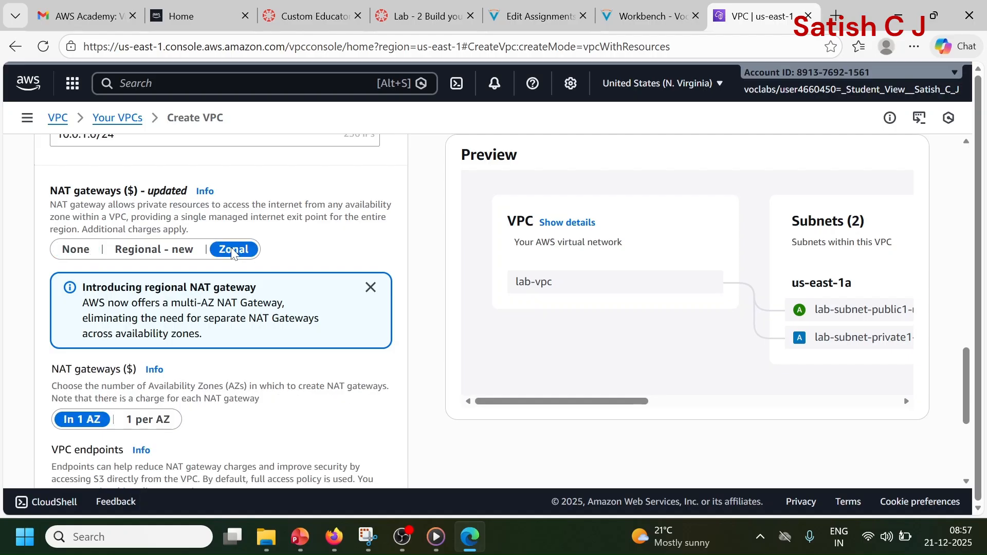
pyautogui.scroll(-2, 233, 252)
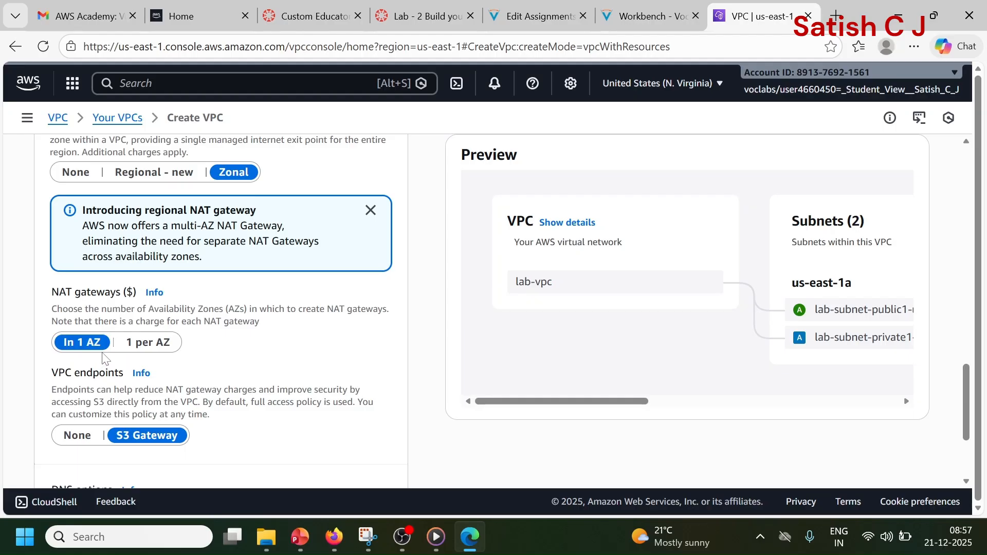
pyautogui.scroll(-3, 102, 359)
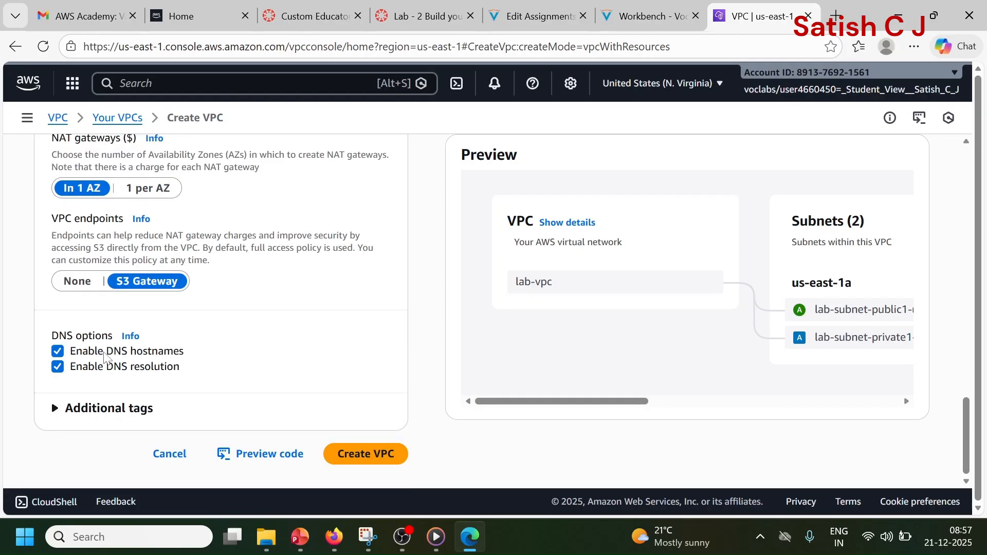
pyautogui.click(77, 281)
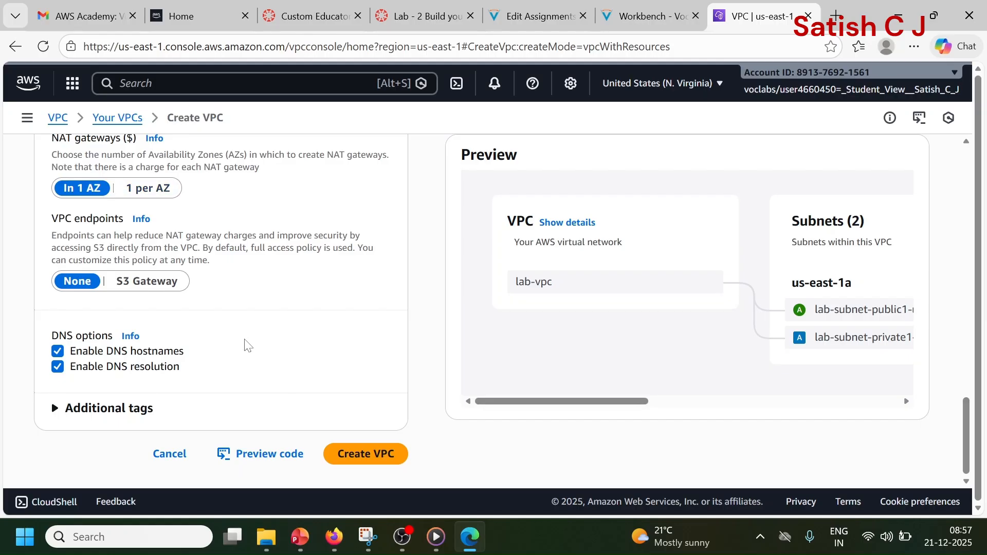
# Step: Review the VPC settings and examine the subnets, route tables and network connections in the preview diagram
pyautogui.scroll(9, 245, 345)
pyautogui.scroll(5, 246, 345)
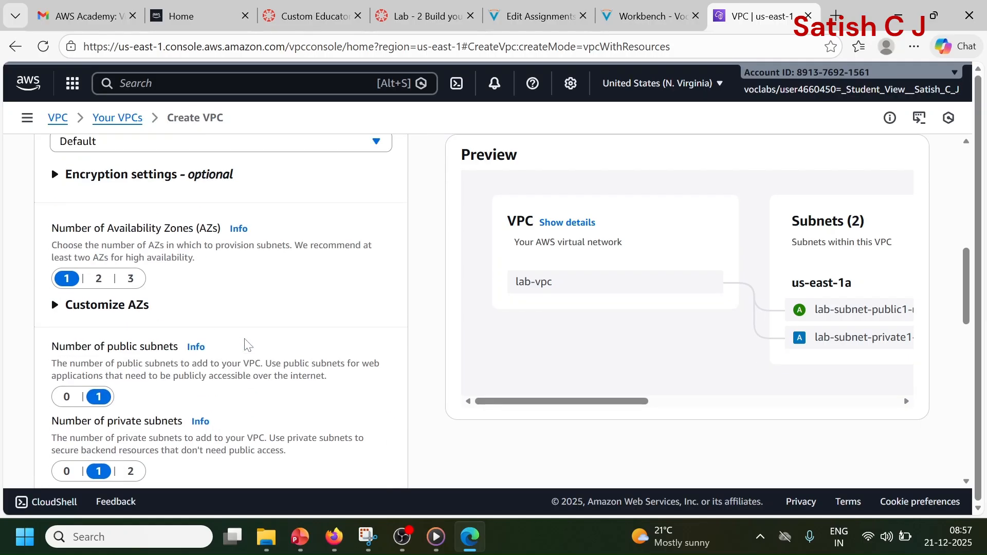
pyautogui.scroll(-14, 245, 345)
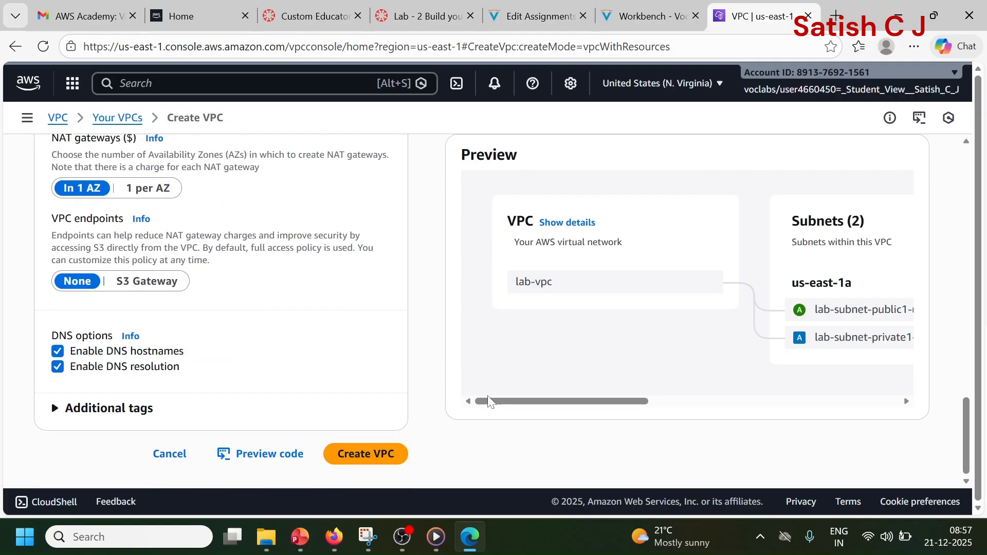
pyautogui.moveTo(496, 404); pyautogui.dragTo(614, 414)
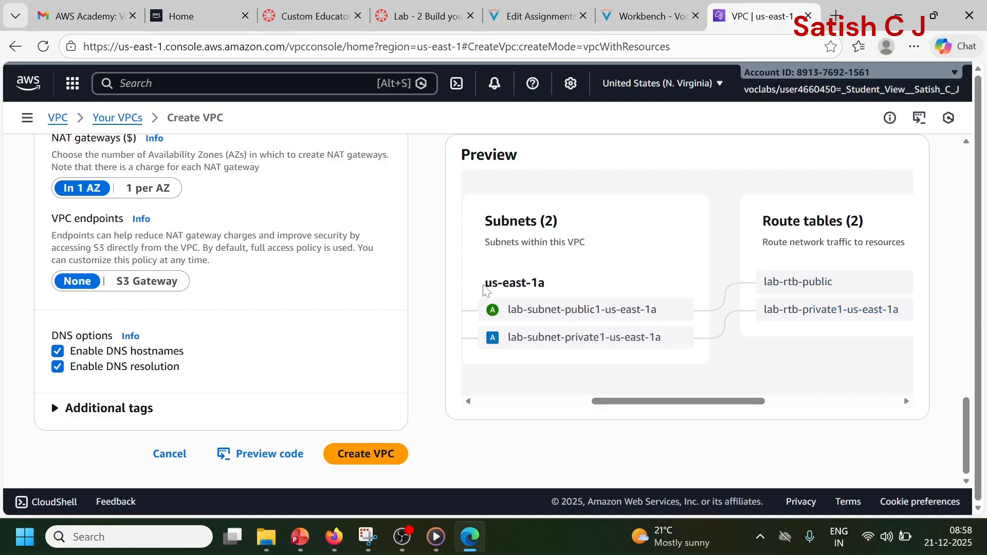
pyautogui.moveTo(649, 402); pyautogui.dragTo(715, 402)
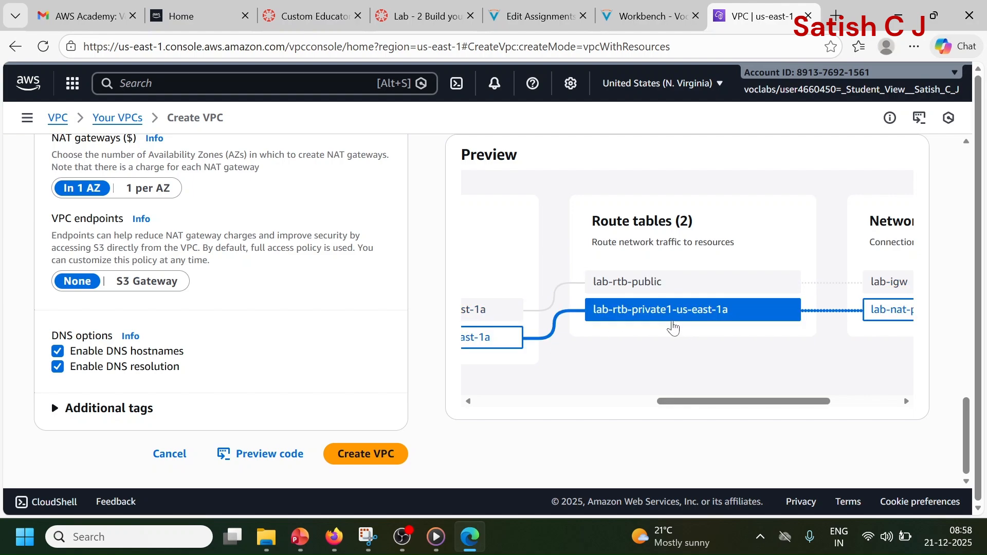
pyautogui.moveTo(692, 405); pyautogui.dragTo(774, 410)
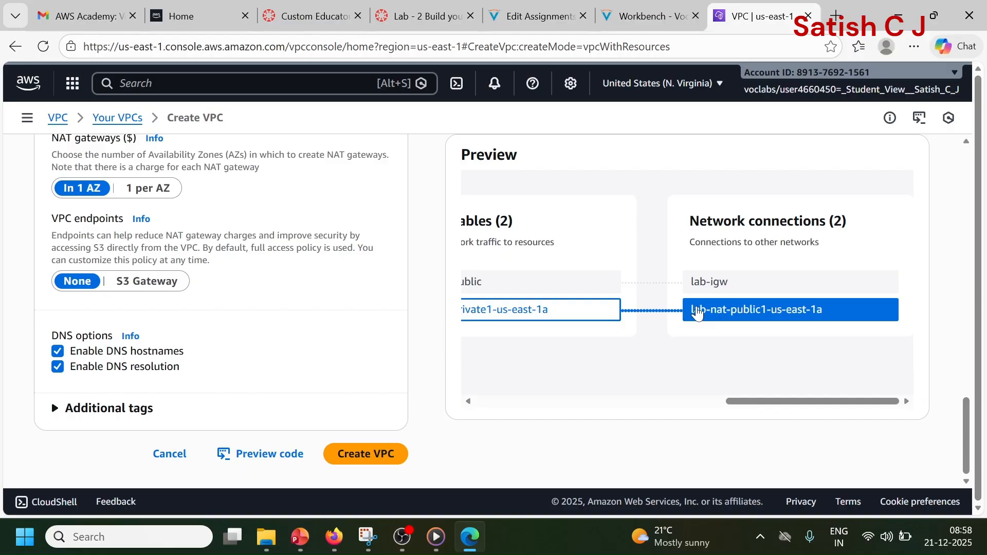
pyautogui.moveTo(740, 397); pyautogui.dragTo(461, 410)
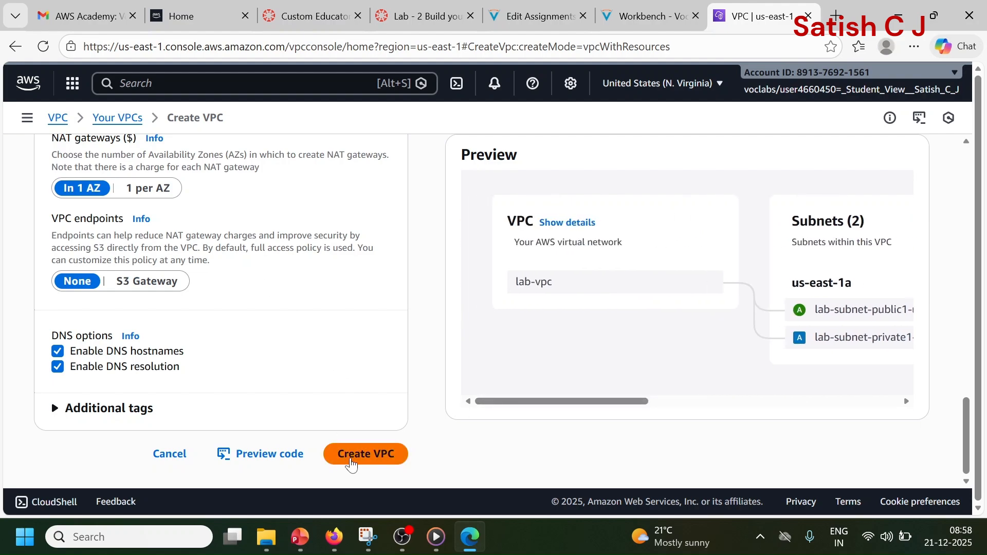
# Step: Create the VPC with its resources and open the new VPC's details page when the workflow finishes
pyautogui.click(352, 465)
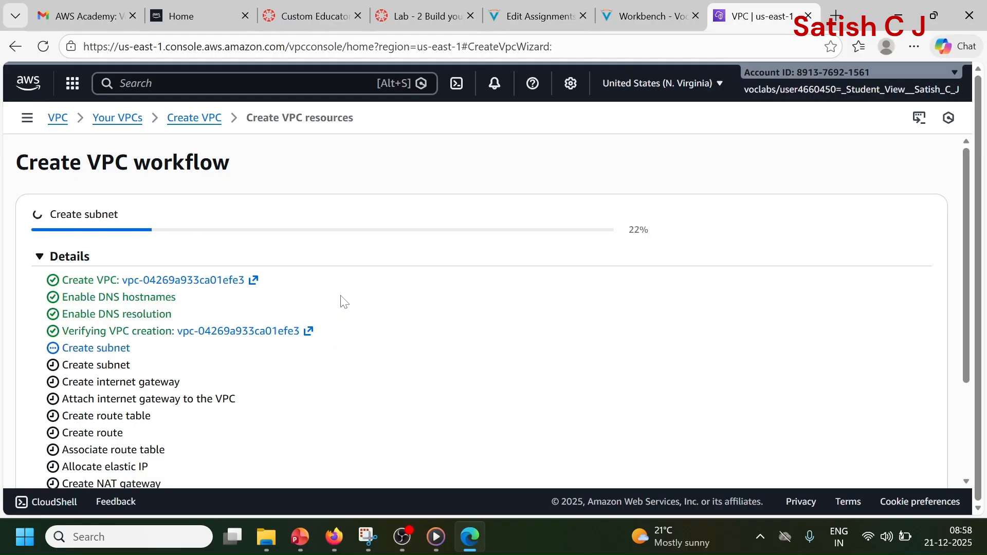
pyautogui.scroll(-2, 343, 300)
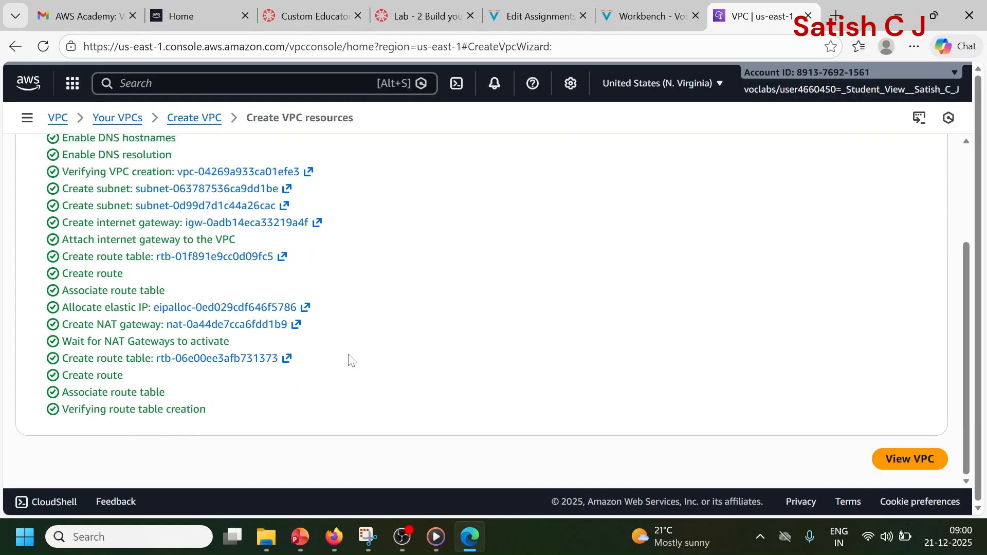
pyautogui.scroll(3, 347, 356)
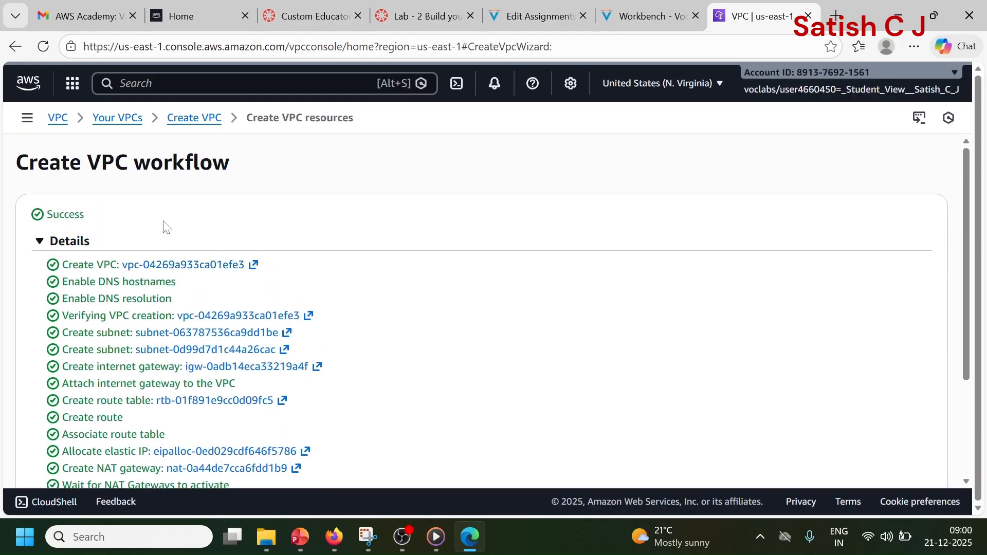
pyautogui.scroll(-3, 459, 314)
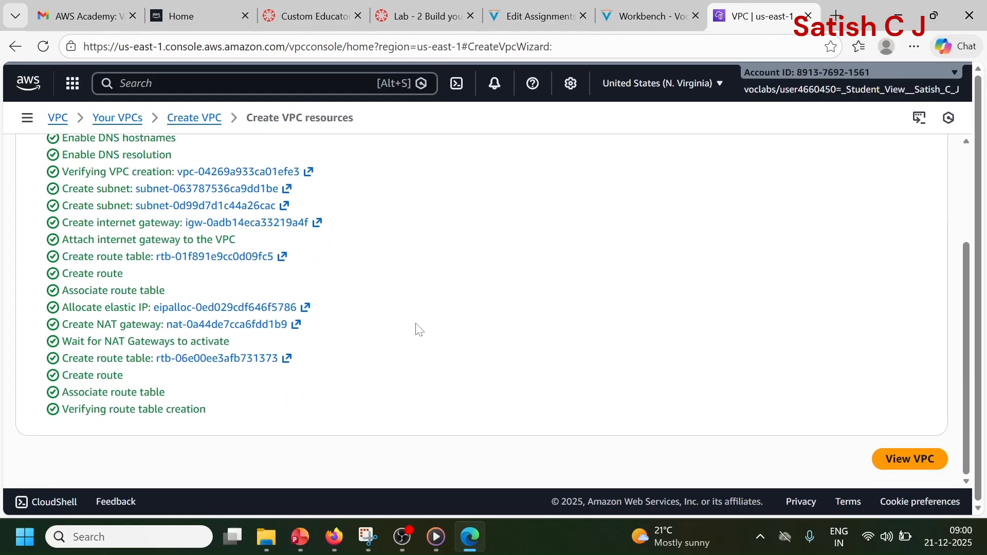
pyautogui.click(912, 466)
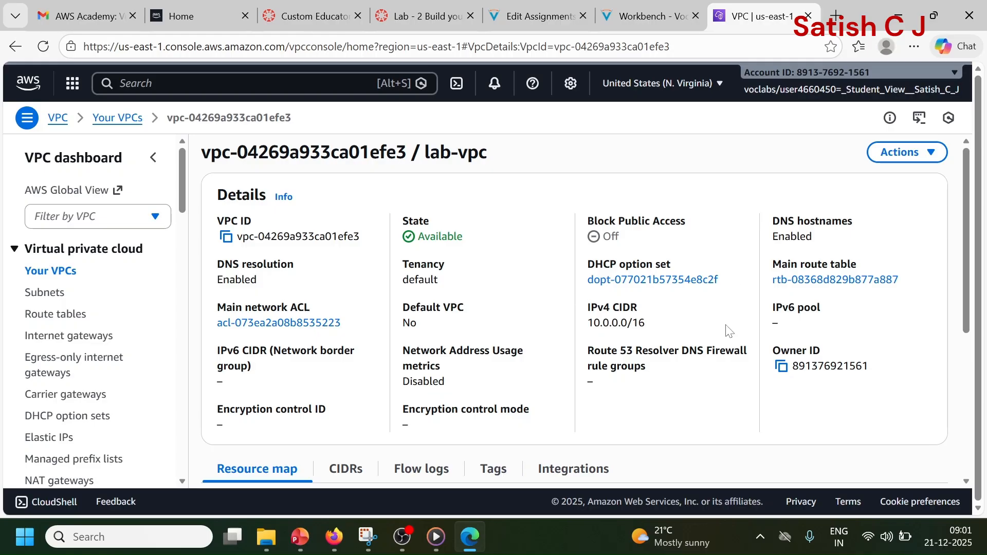
# Step: Open the subnets list, refresh it and check for lab-vpc's public and private subnets
pyautogui.click(53, 297)
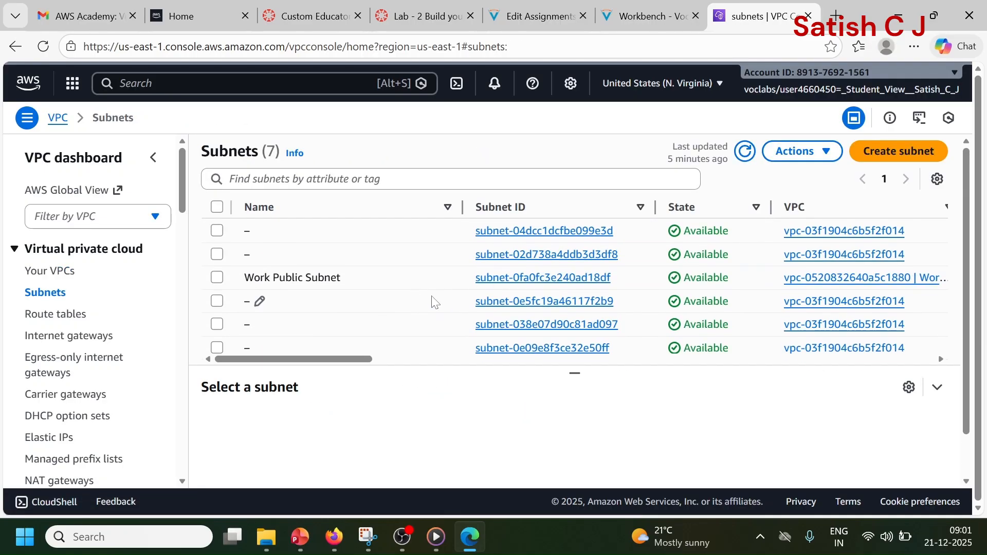
pyautogui.click(746, 159)
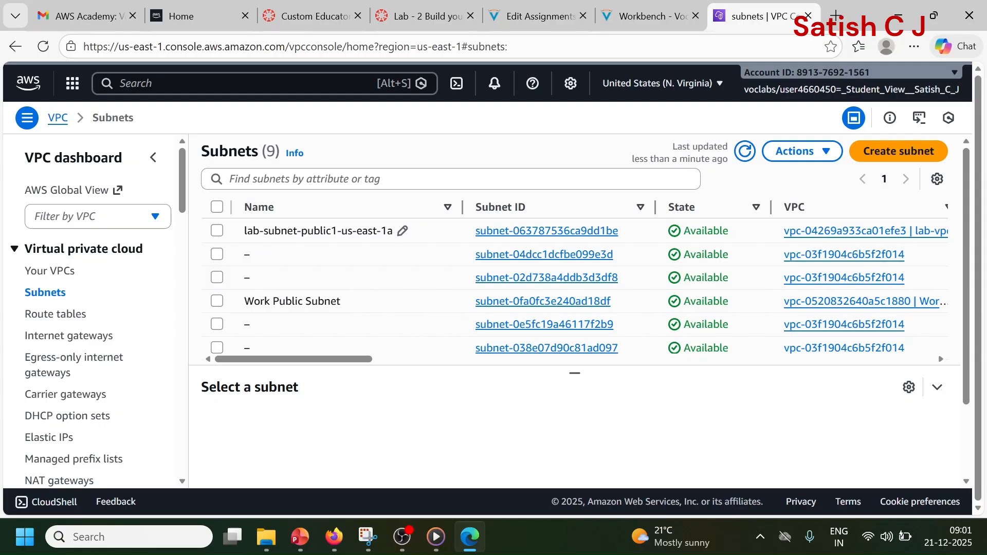
pyautogui.scroll(-3, 370, 264)
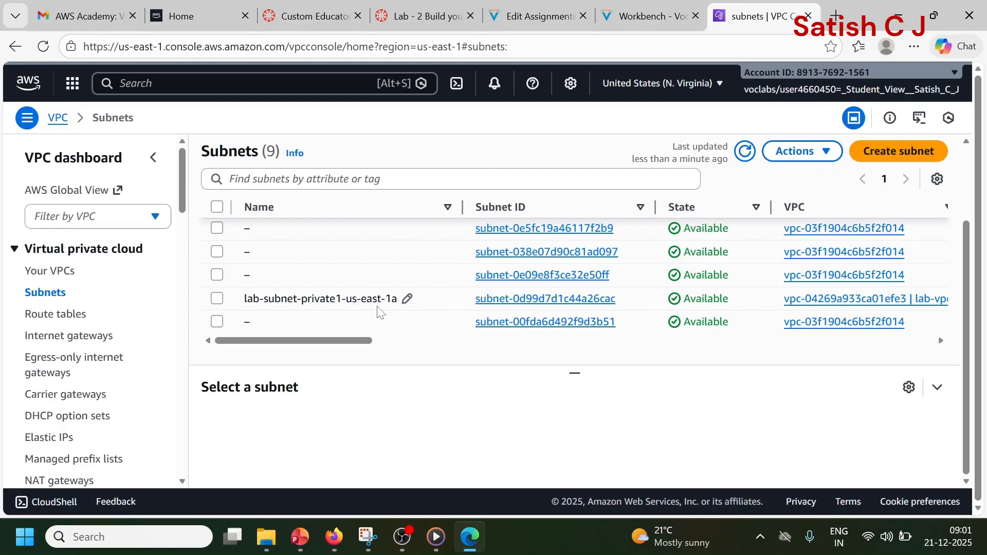
pyautogui.scroll(2, 378, 311)
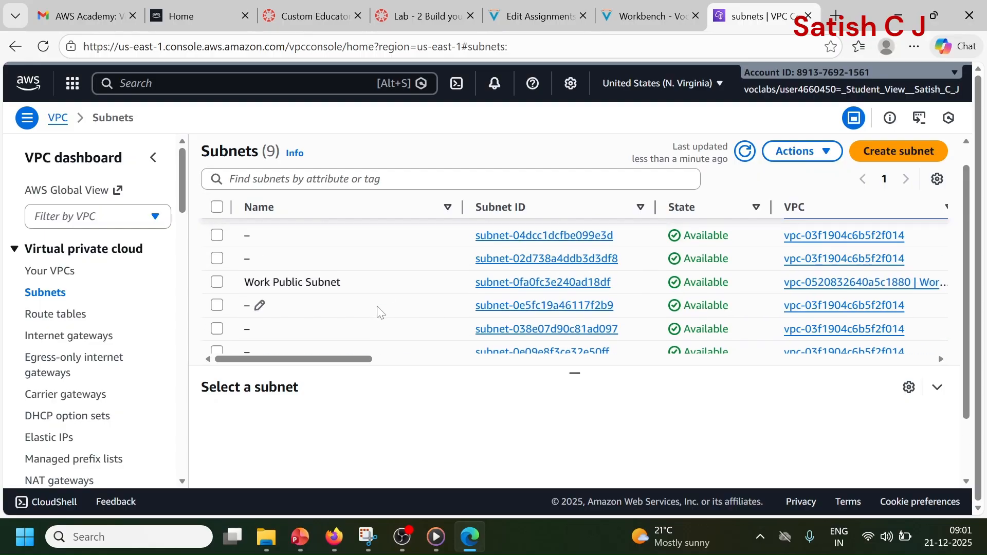
# Step: Inspect the routes of the lab-rtb-public route table, return to the route tables list and deselect that table
pyautogui.click(56, 314)
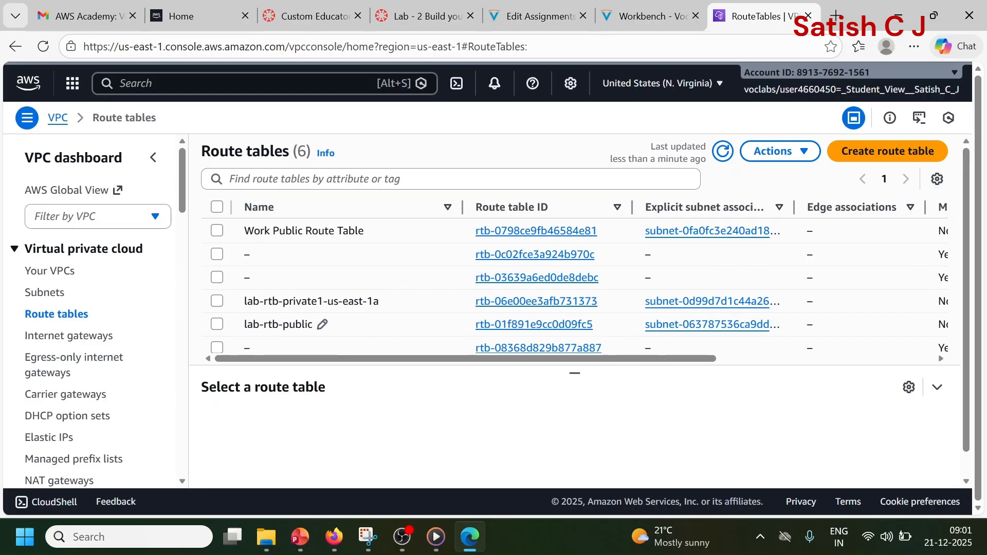
pyautogui.click(522, 325)
pyautogui.scroll(-1, 425, 321)
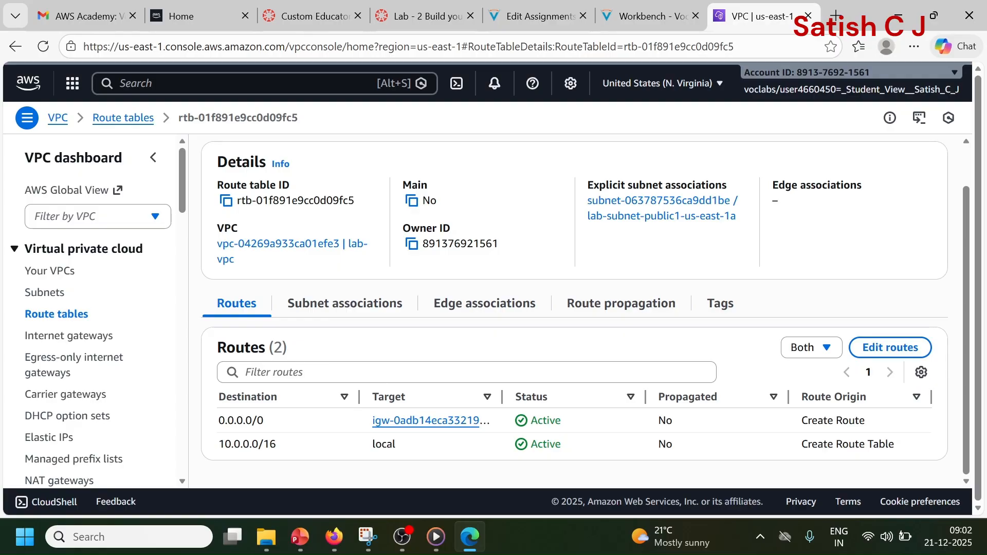
pyautogui.click(67, 316)
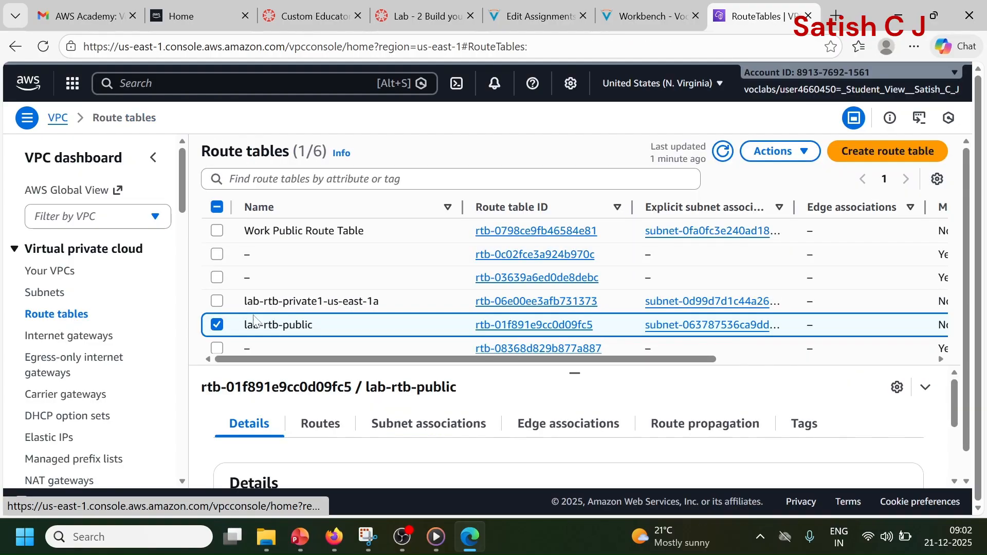
pyautogui.click(216, 327)
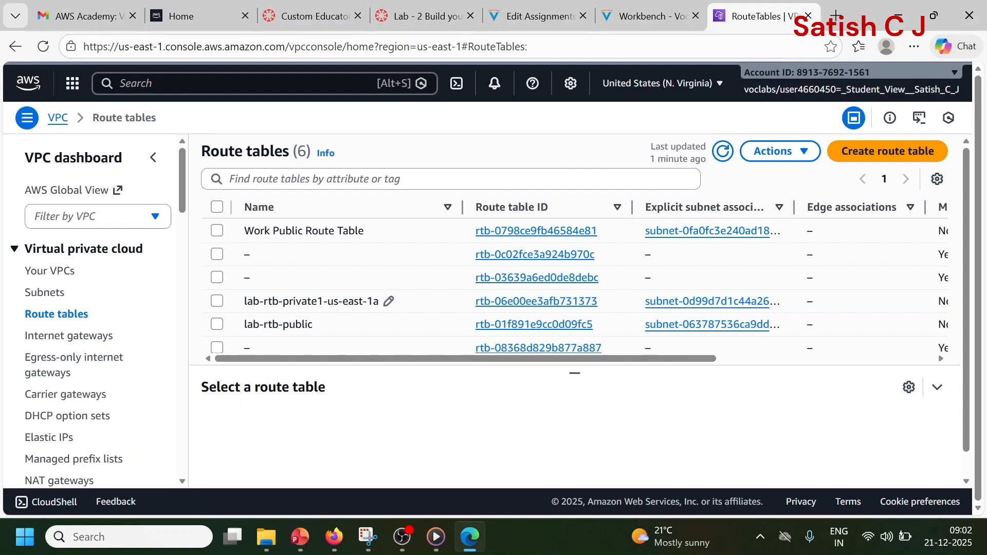
# Step: Inspect the routes of the lab-rtb-private1-us-east-1a route table and return to the route tables list
pyautogui.click(491, 302)
pyautogui.scroll(-1, 400, 316)
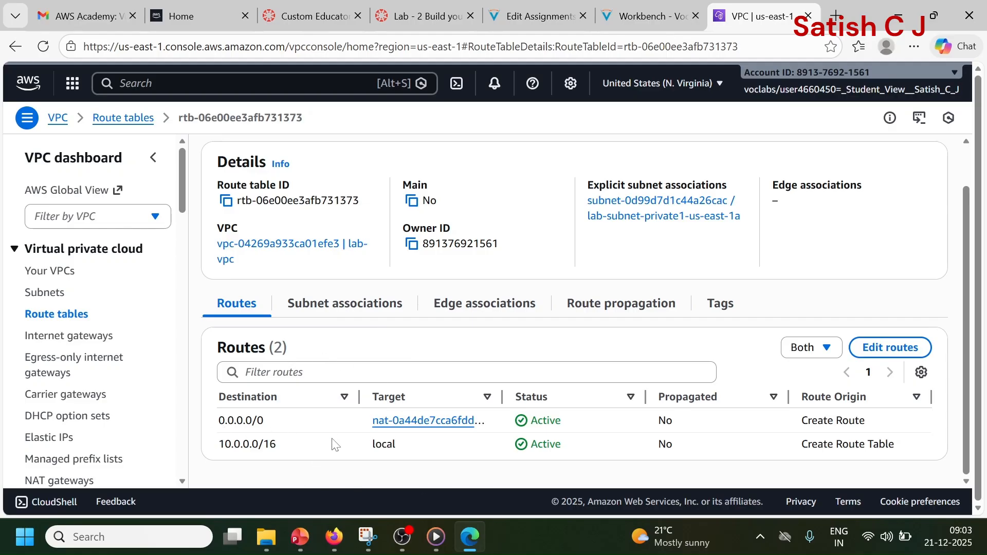
pyautogui.click(58, 315)
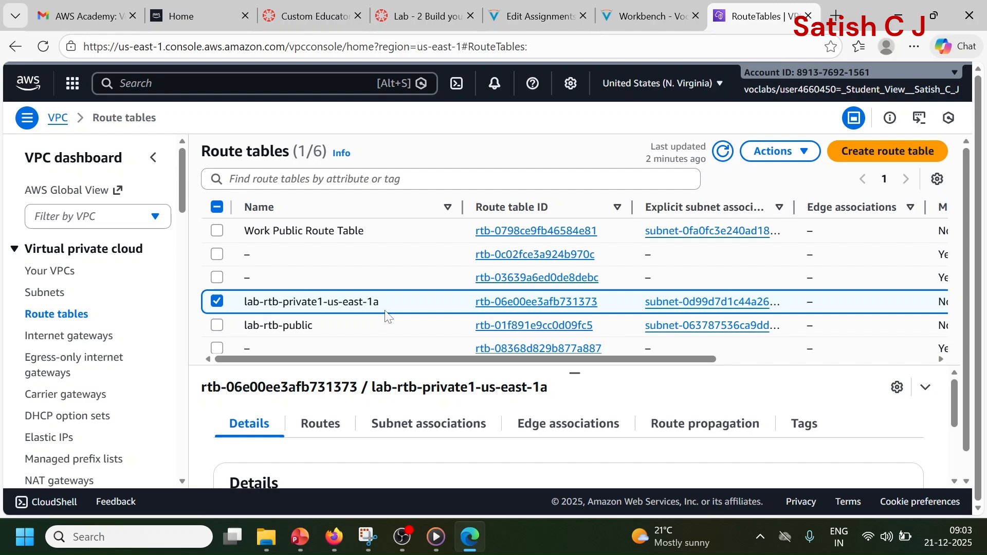
# Step: Start creating a new subnet from the subnets list and choose lab-vpc as its VPC
pyautogui.click(57, 294)
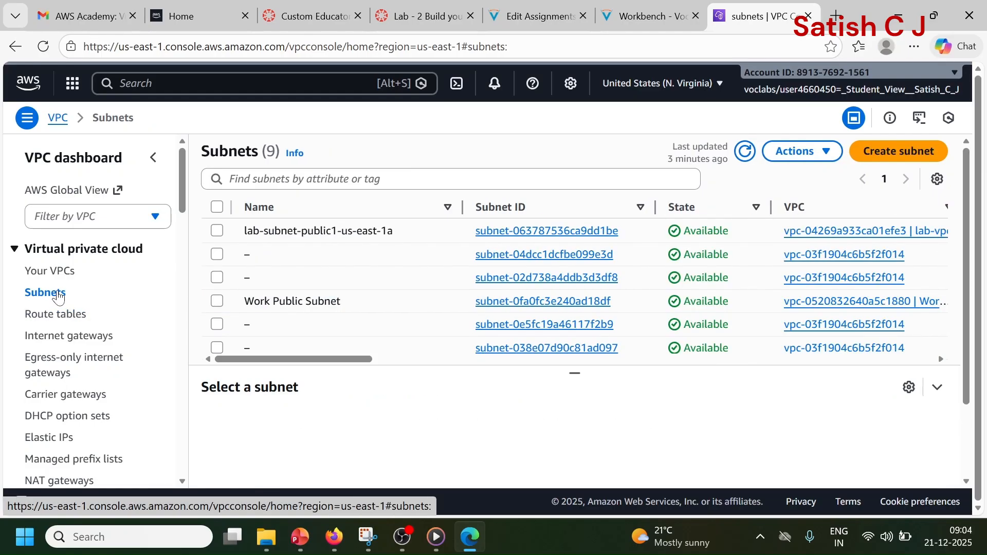
pyautogui.click(908, 161)
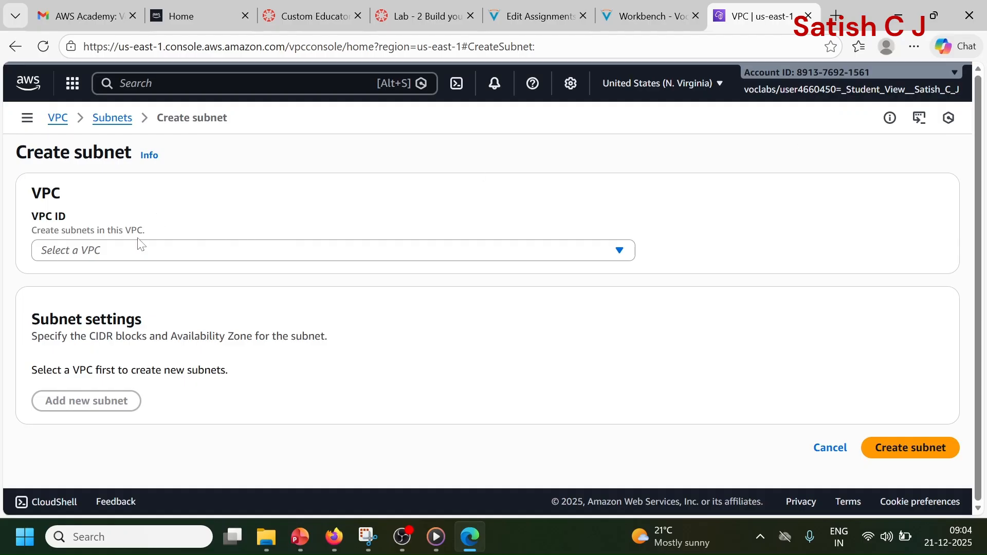
pyautogui.click(139, 255)
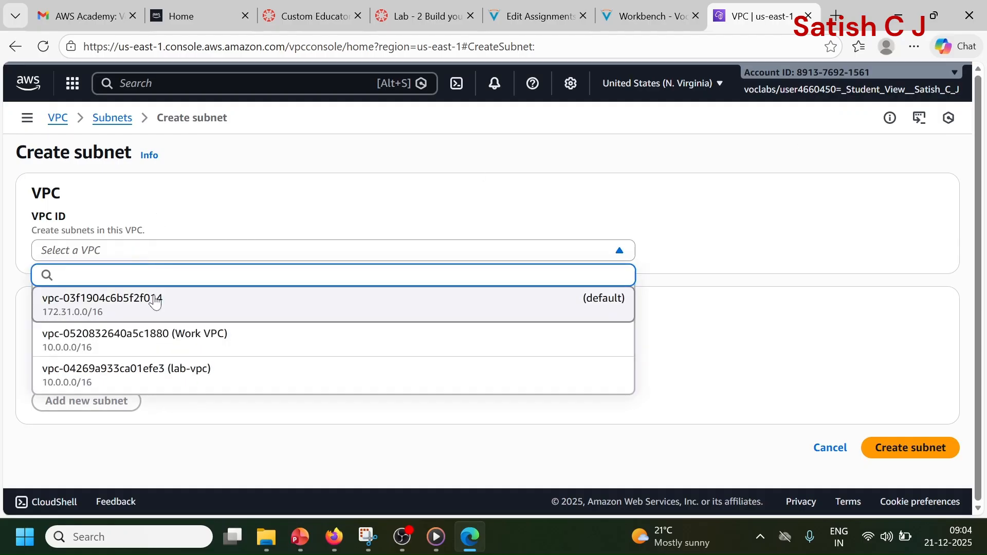
pyautogui.click(175, 385)
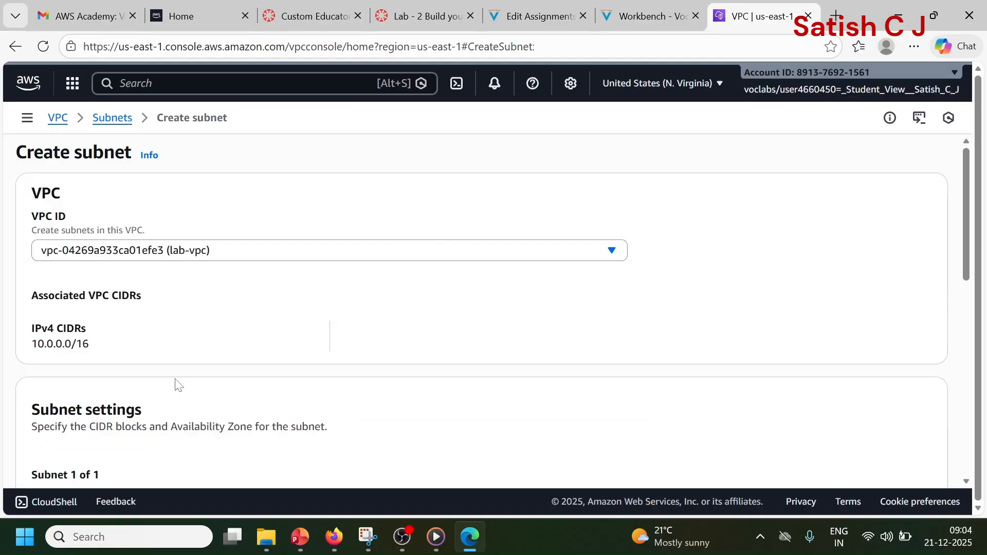
# Step: Name the new subnet lab-subnet-public2
pyautogui.scroll(-5, 214, 304)
pyautogui.click(218, 306)
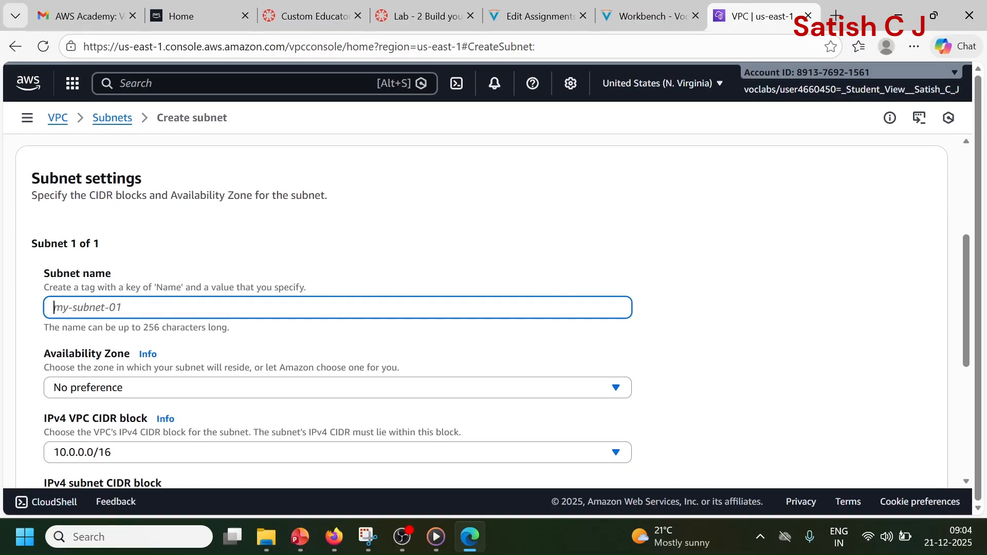
pyautogui.write('lab-subnet-public2')
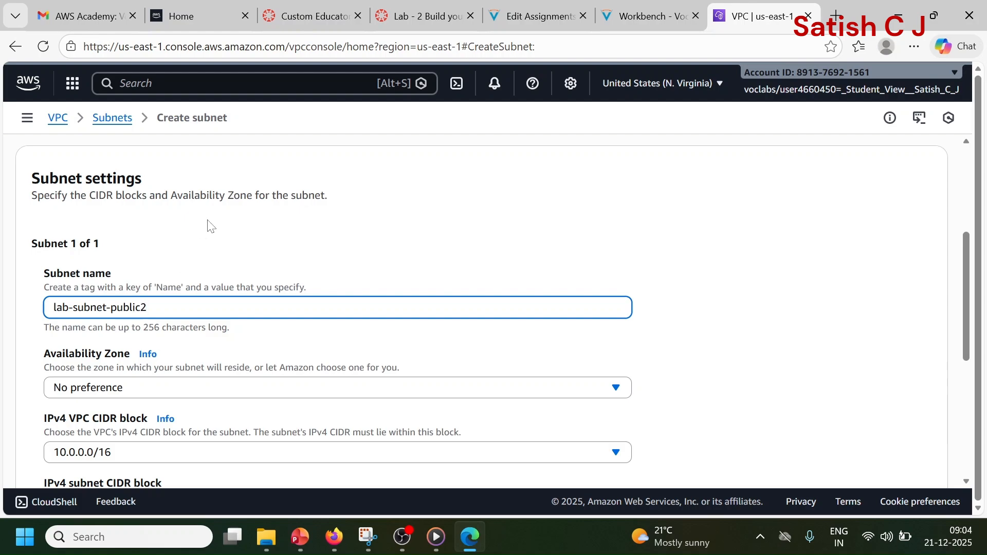
# Step: Set the subnet's Availability Zone to United States (N. Virginia) / use1-az4 (us-east-1b)
pyautogui.scroll(-1, 208, 226)
pyautogui.click(164, 315)
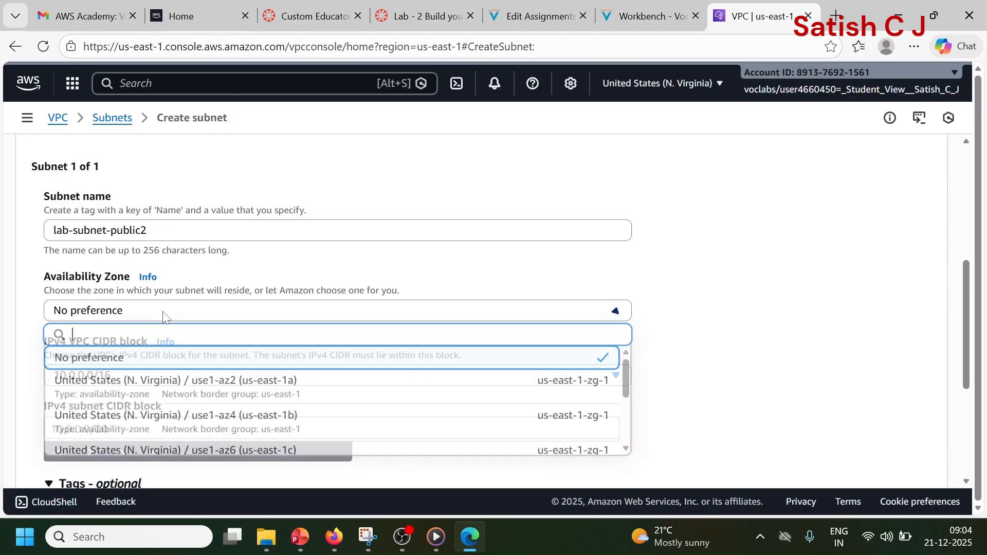
pyautogui.click(218, 424)
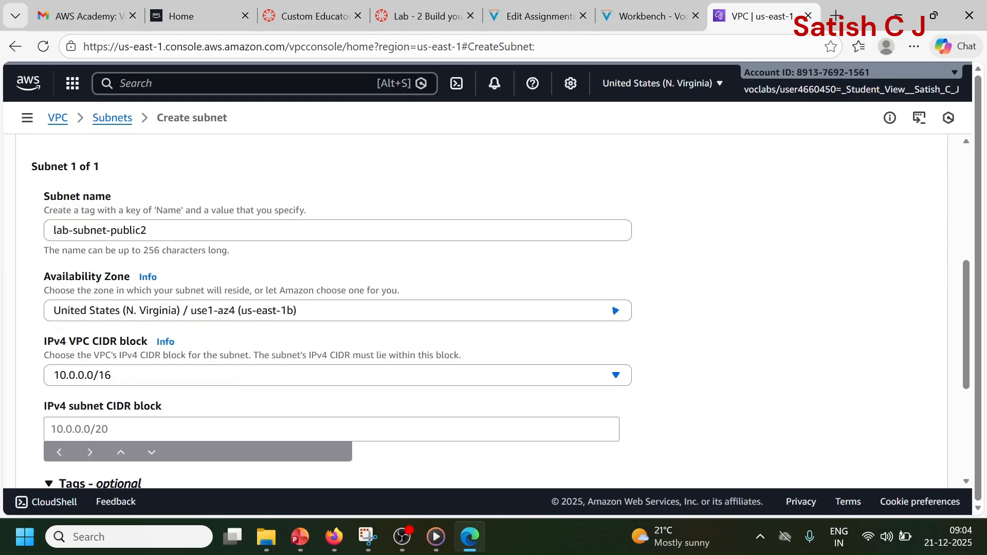
# Step: Set the subnet's IPv4 CIDR block to 10.0.2.0/24, within the VPC block 10.0.0.0/16
pyautogui.scroll(-1, 303, 330)
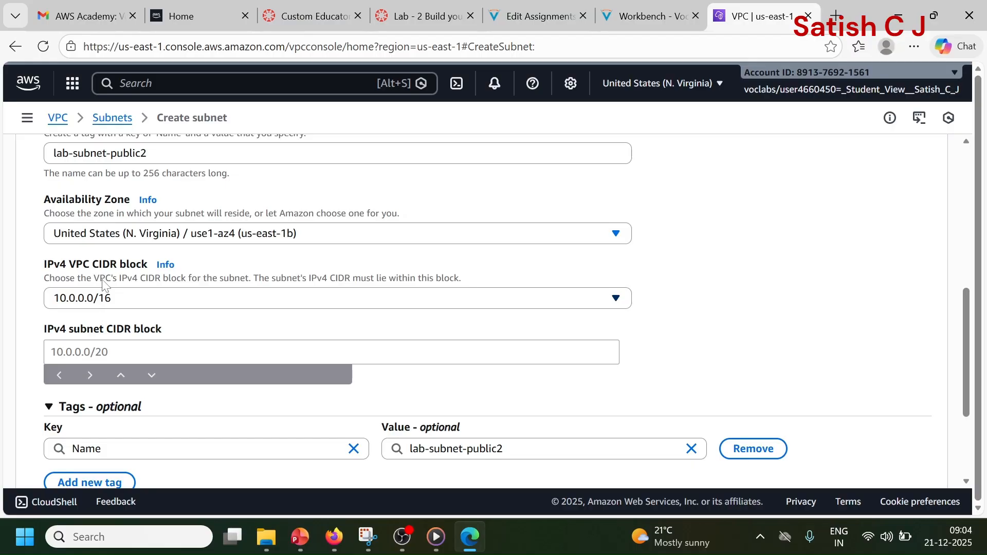
pyautogui.scroll(-1, 99, 314)
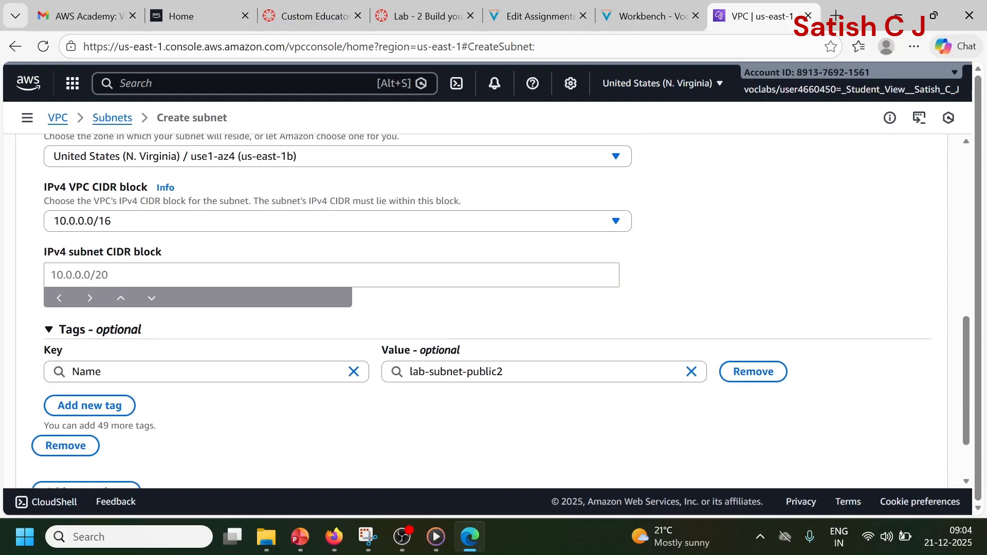
pyautogui.click(98, 275)
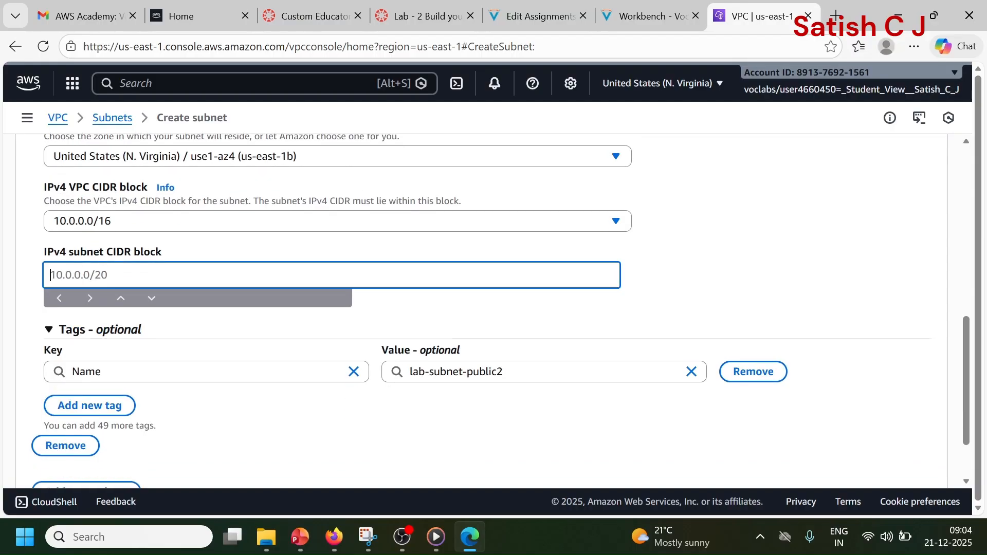
pyautogui.write('10.0.2.0/24')
pyautogui.click(24, 308)
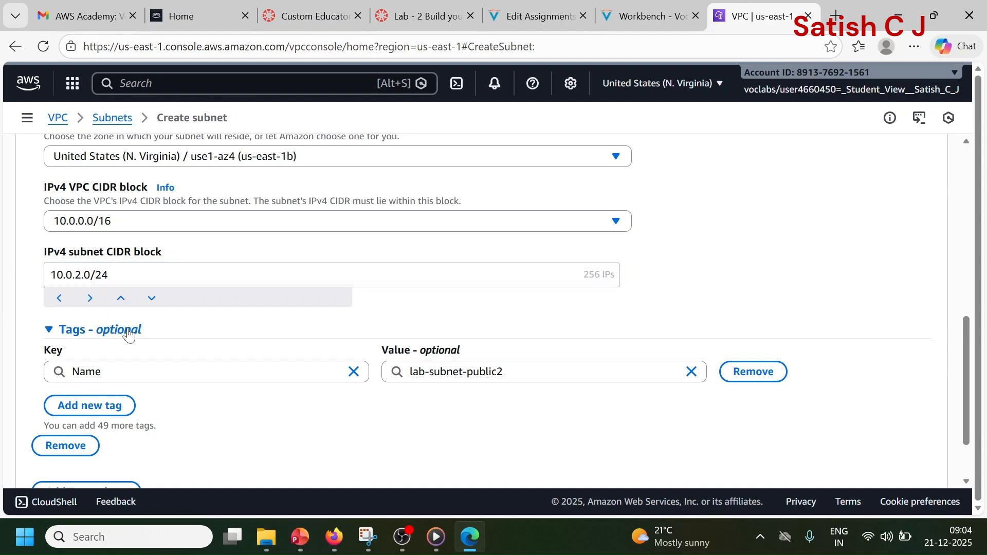
# Step: Review the settings of lab-subnet-public2 and create the subnet
pyautogui.scroll(-2, 612, 416)
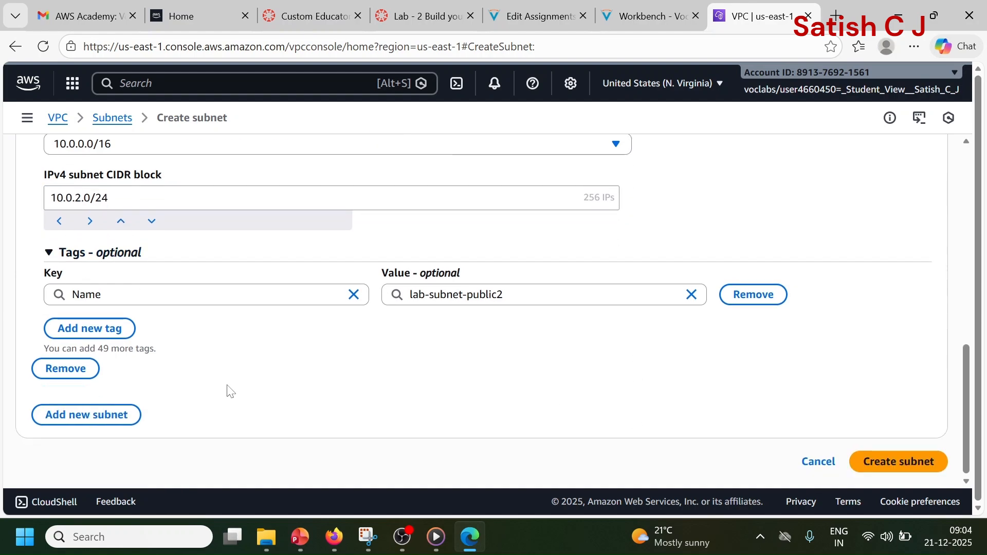
pyautogui.scroll(5, 683, 377)
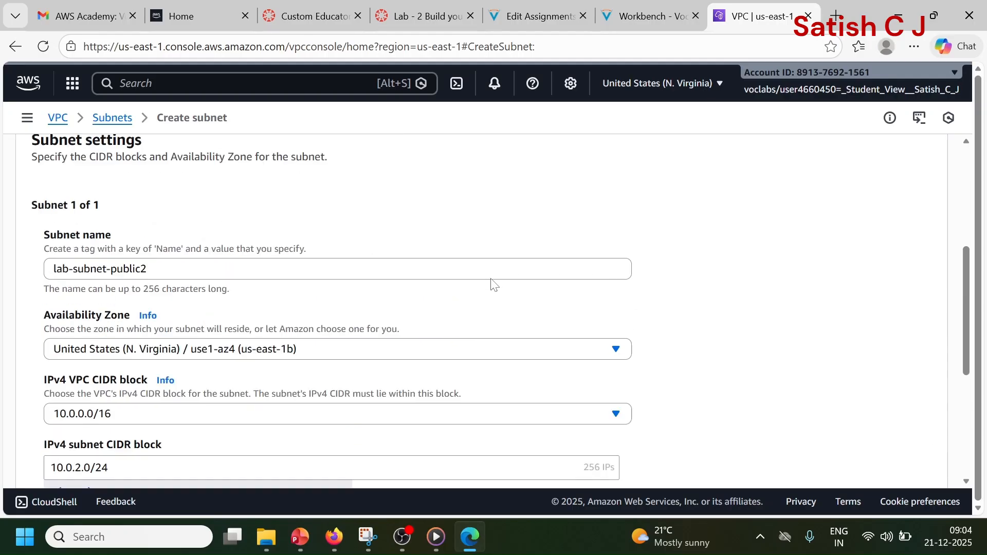
pyautogui.scroll(-5, 495, 285)
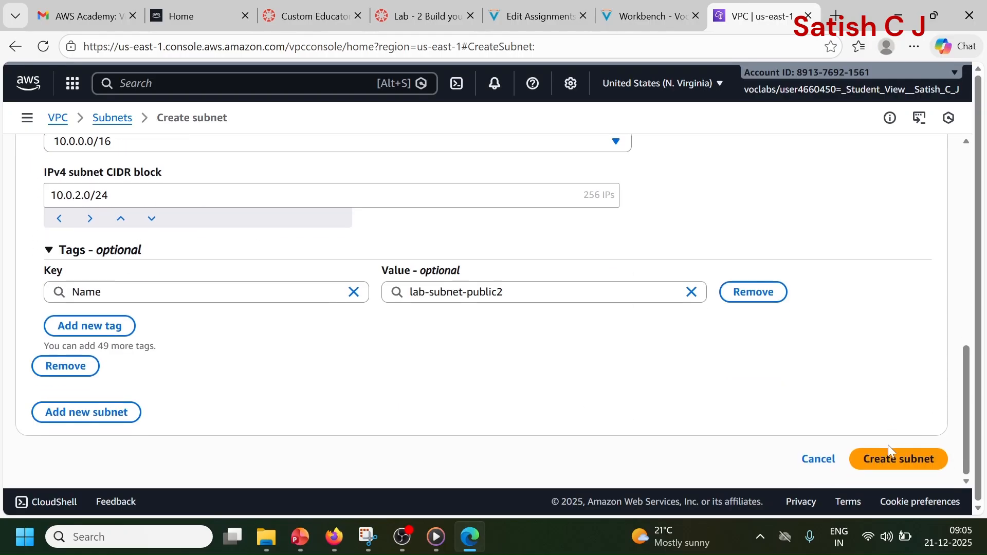
pyautogui.click(890, 461)
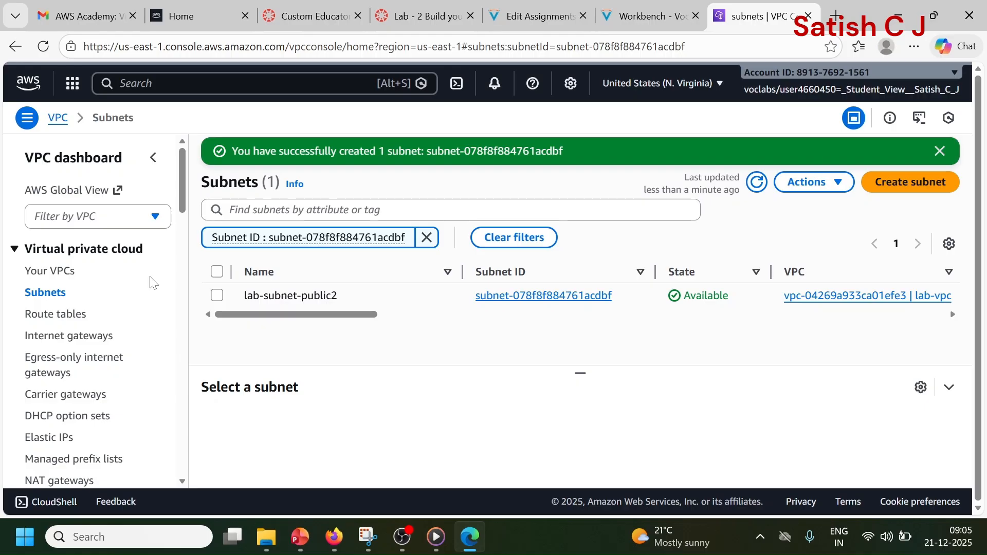
# Step: Show the full subnets list, refresh it and check for lab-subnet-public1-us-east-1a and lab-subnet-public2
pyautogui.click(44, 293)
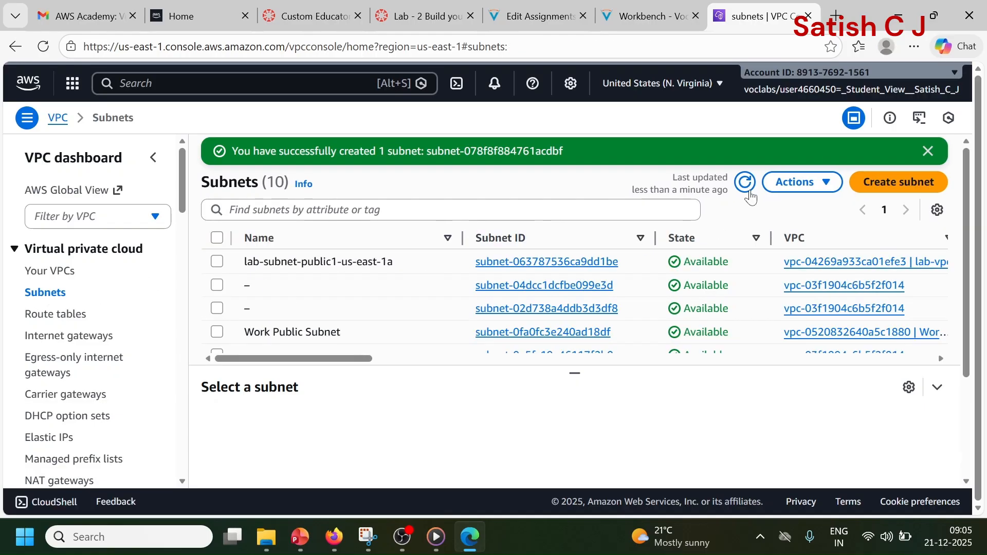
pyautogui.click(746, 182)
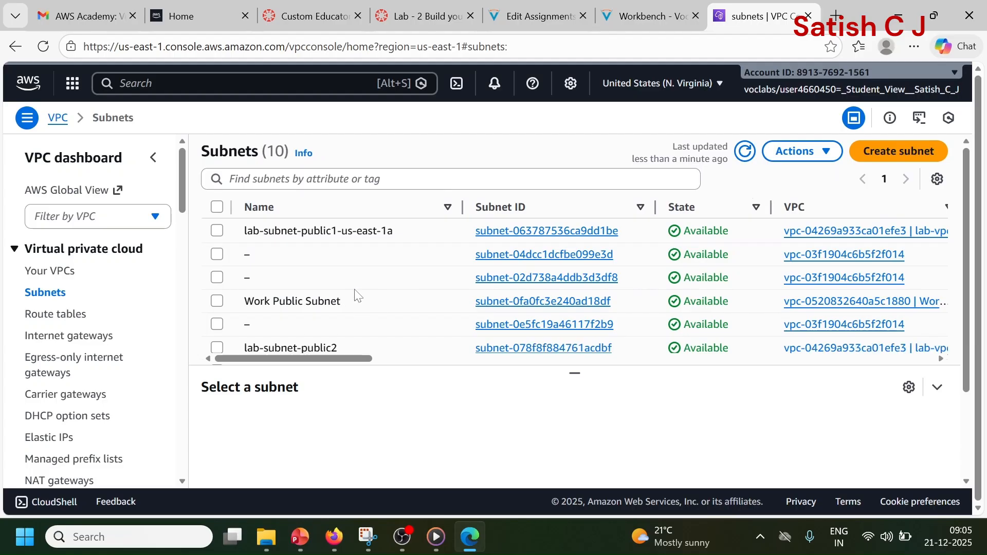
pyautogui.scroll(-2, 356, 298)
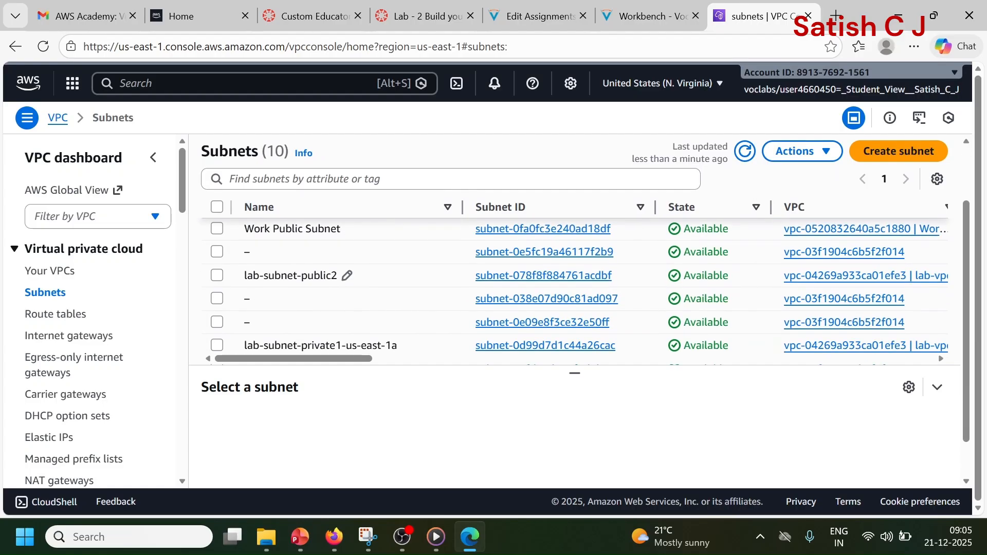
pyautogui.scroll(2, 318, 293)
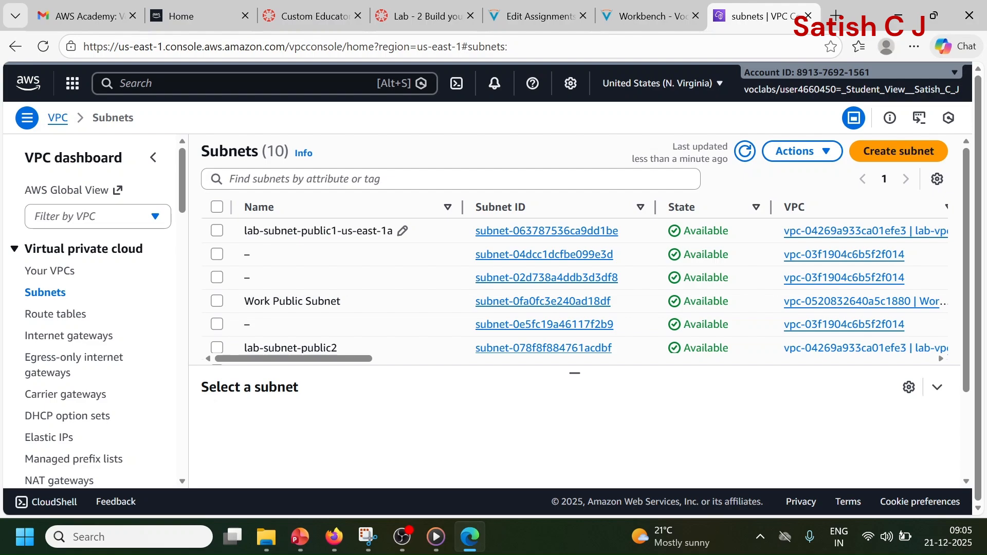
pyautogui.moveTo(247, 231); pyautogui.dragTo(374, 238)
pyautogui.scroll(-2, 374, 237)
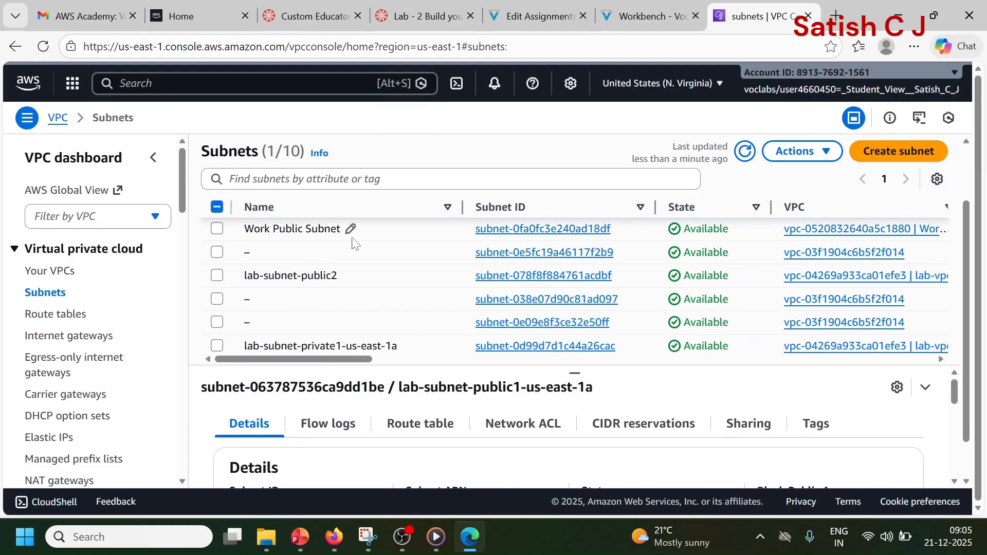
pyautogui.moveTo(246, 276); pyautogui.dragTo(326, 279)
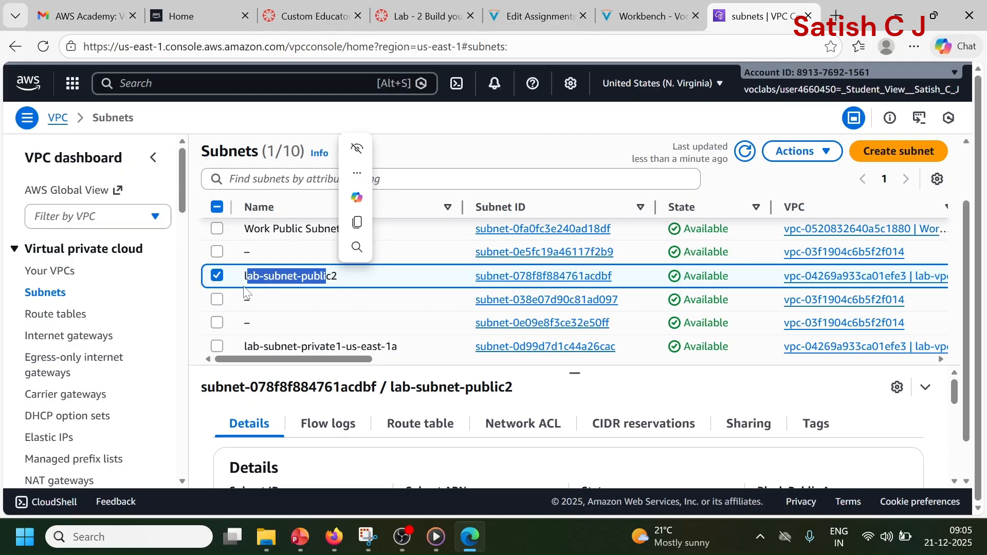
# Step: Open the lab-rtb-public route table's details and examine its subnet associations
pyautogui.click(65, 322)
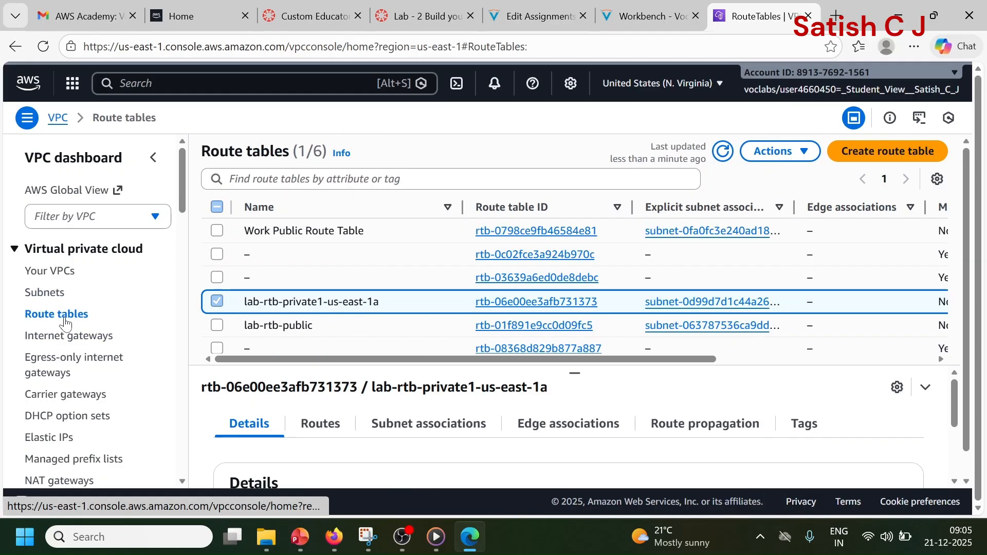
pyautogui.click(217, 308)
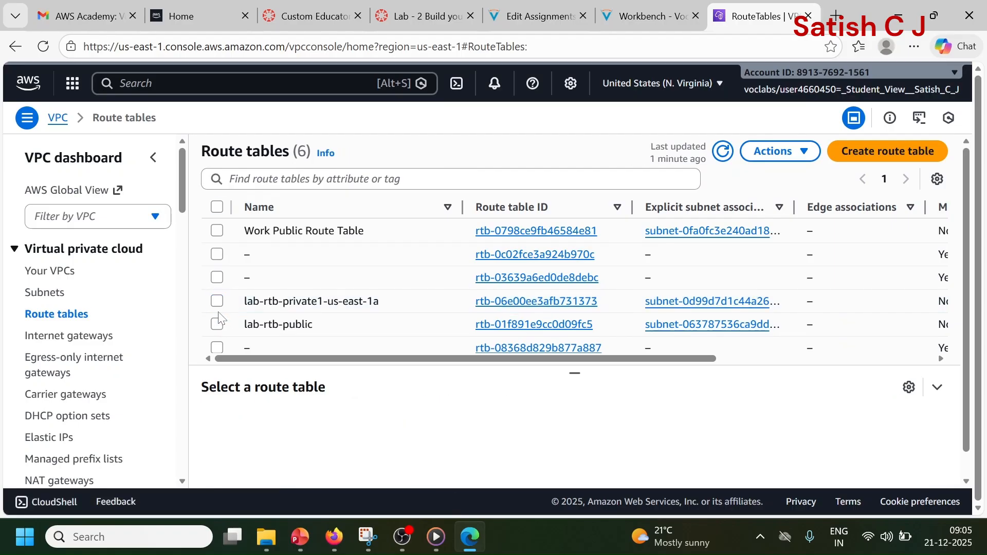
pyautogui.moveTo(244, 324); pyautogui.dragTo(313, 324)
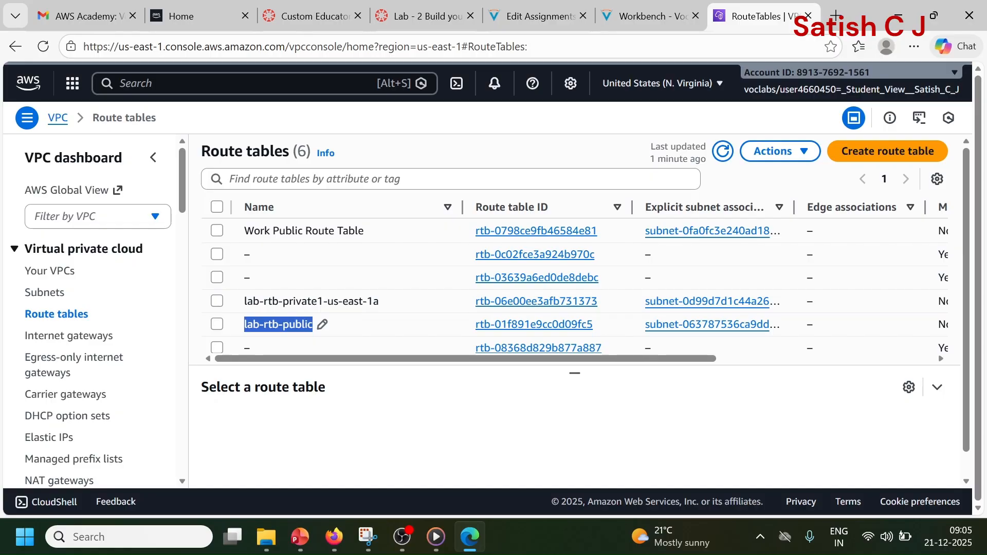
pyautogui.moveTo(313, 324); pyautogui.dragTo(314, 329)
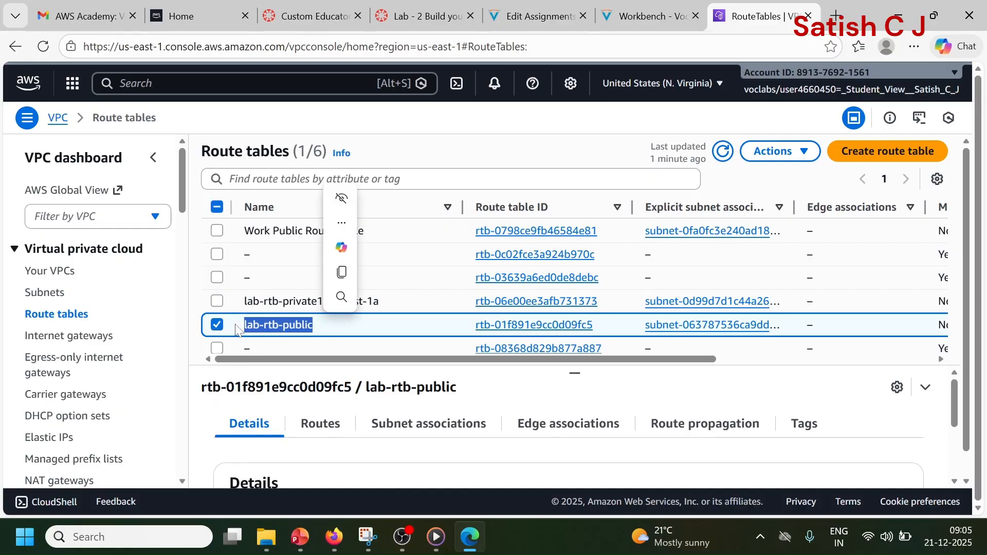
pyautogui.click(499, 328)
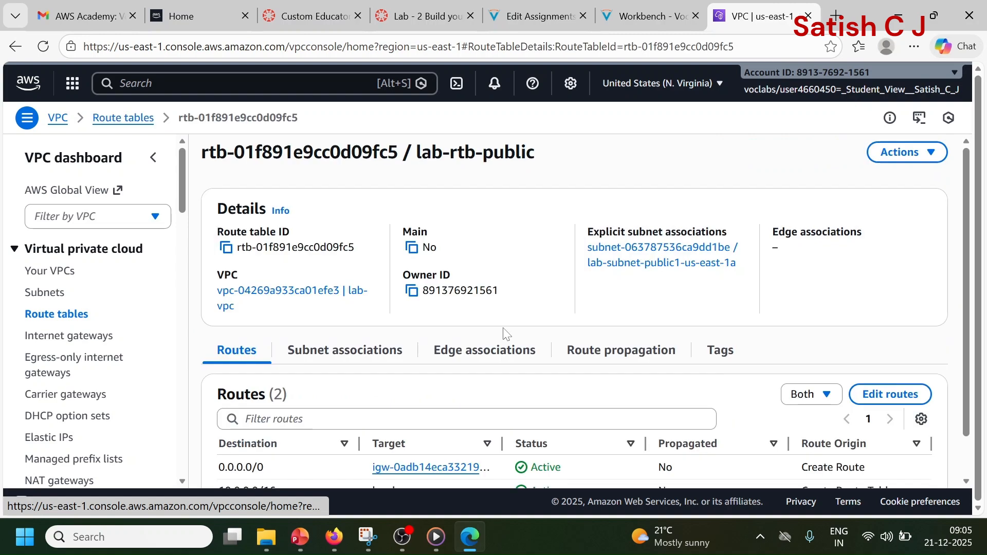
pyautogui.scroll(-1, 502, 332)
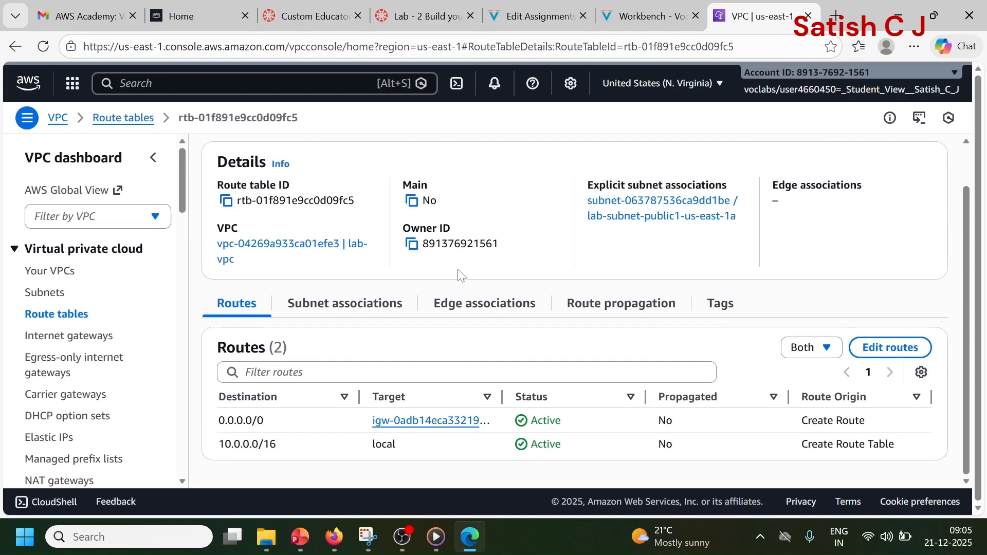
pyautogui.click(345, 304)
pyautogui.scroll(-2, 355, 314)
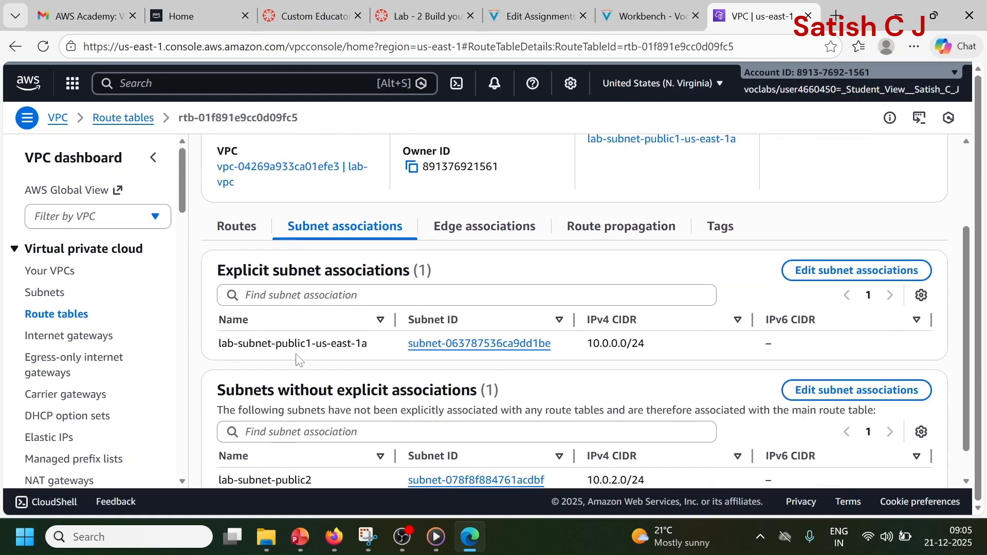
pyautogui.moveTo(220, 343); pyautogui.dragTo(369, 351)
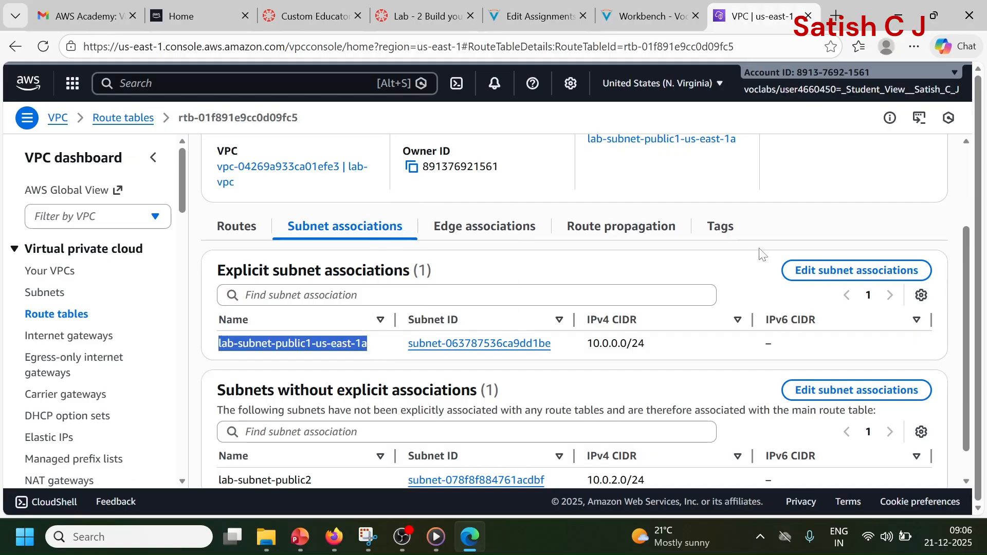
# Step: Add lab-subnet-public2 to the explicit subnet associations of lab-rtb-public and save the associations
pyautogui.click(805, 272)
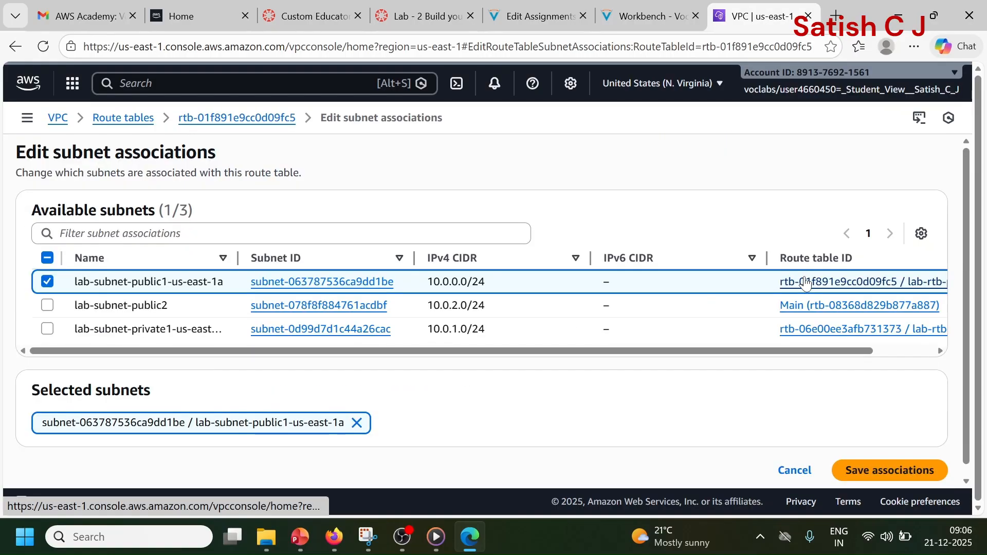
pyautogui.click(46, 309)
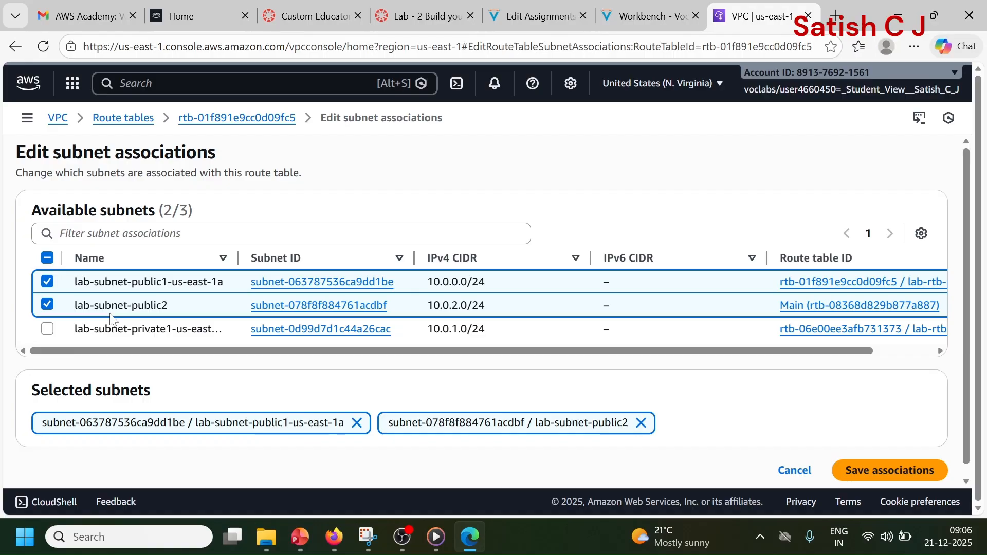
pyautogui.click(893, 476)
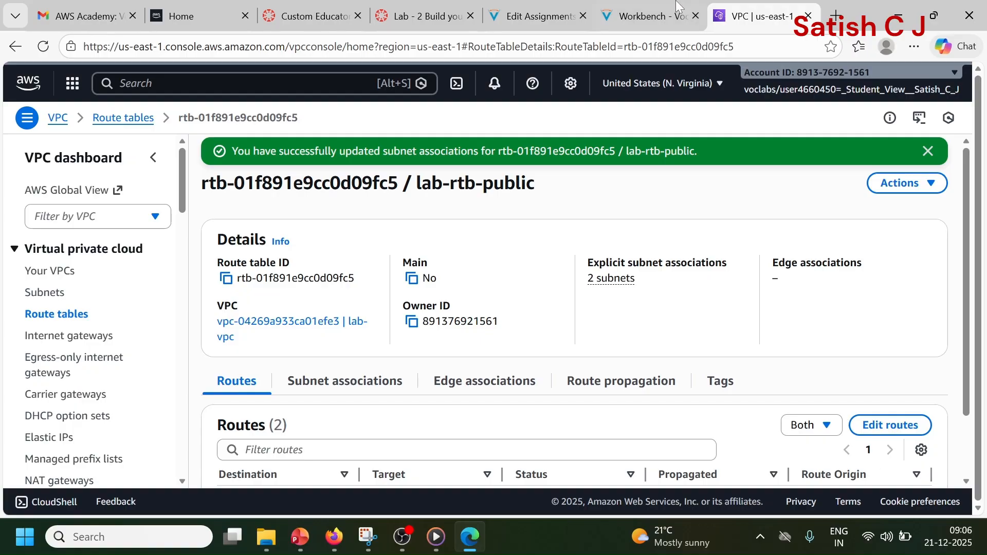
# Step: Start creating another subnet from the subnets list and choose lab-vpc as its VPC
pyautogui.click(46, 297)
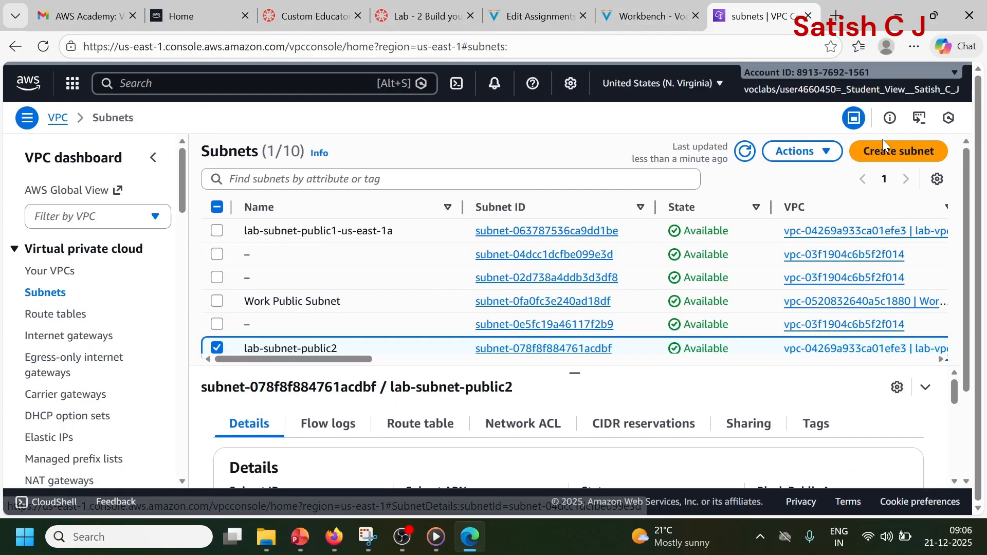
pyautogui.click(884, 151)
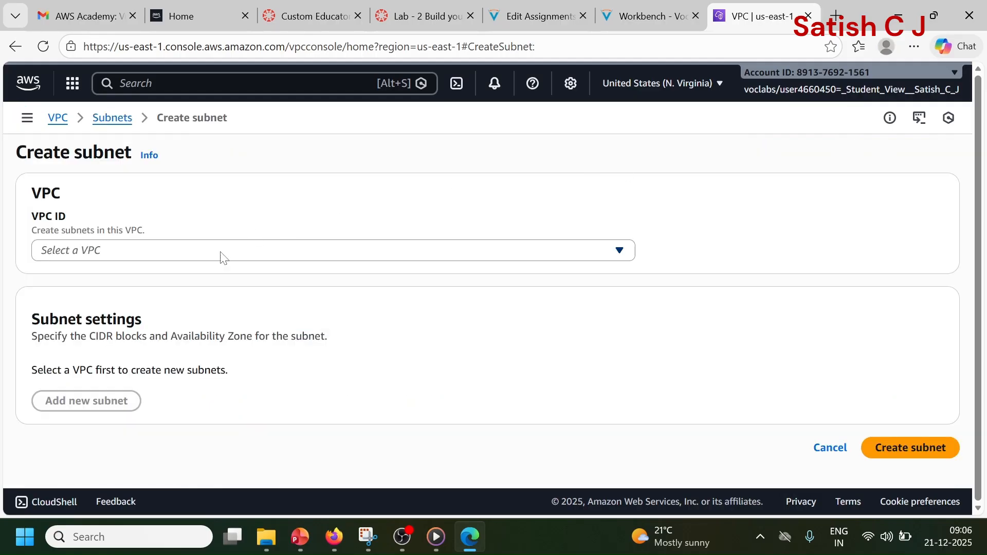
pyautogui.click(215, 257)
pyautogui.click(212, 376)
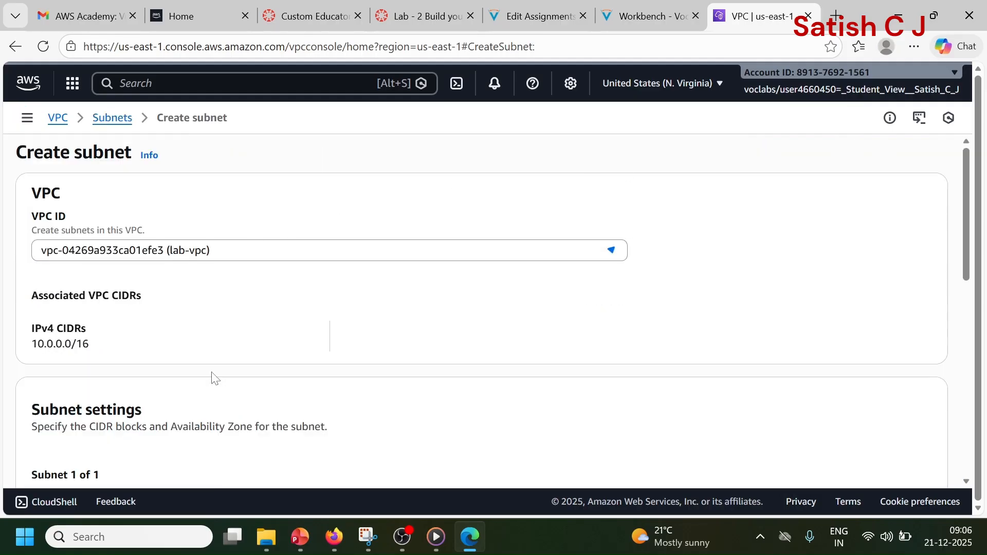
# Step: Name the new subnet lab-subnet-private2 and place it in Availability Zone us-east-1b
pyautogui.scroll(-3, 213, 289)
pyautogui.scroll(-1, 213, 289)
pyautogui.scroll(2, 143, 233)
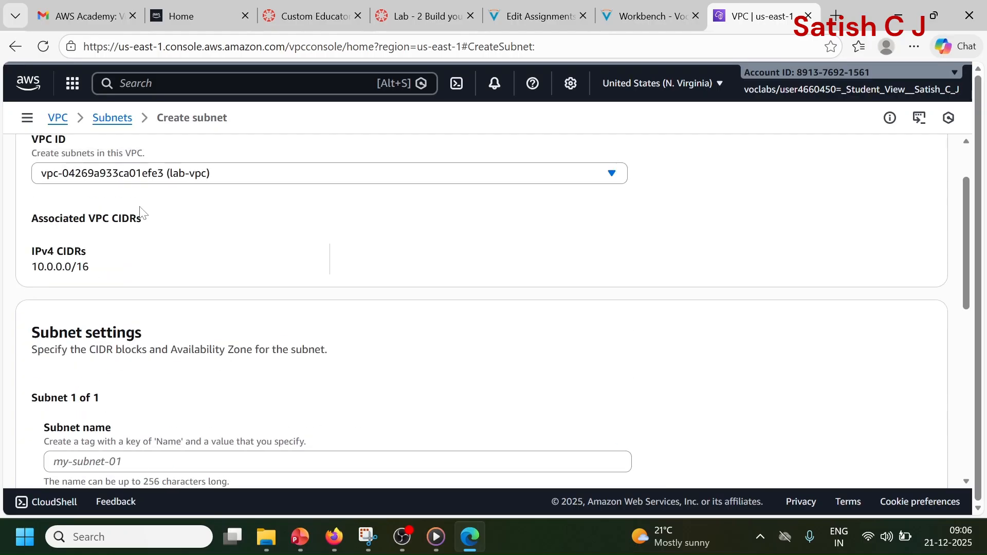
pyautogui.scroll(-1, 220, 255)
pyautogui.scroll(-1, 216, 256)
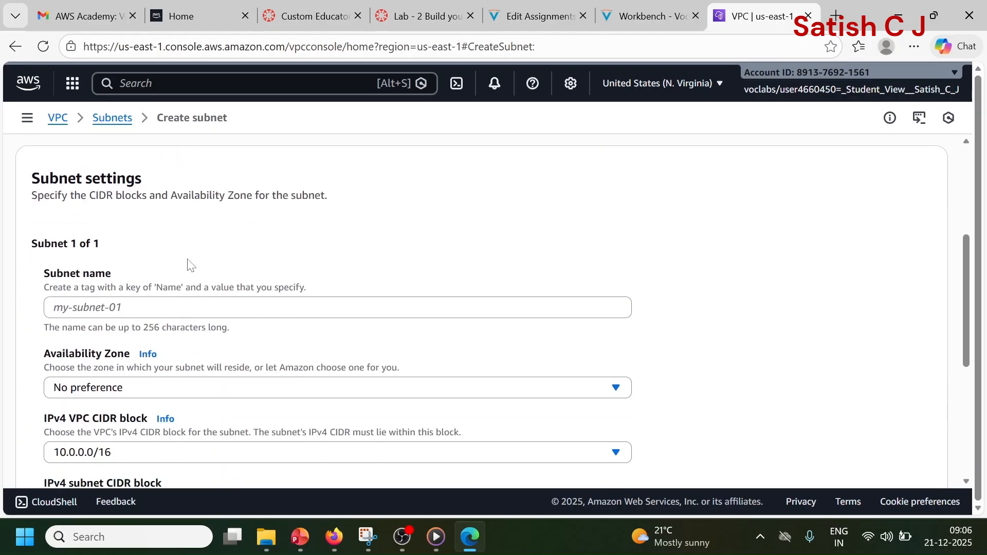
pyautogui.click(200, 308)
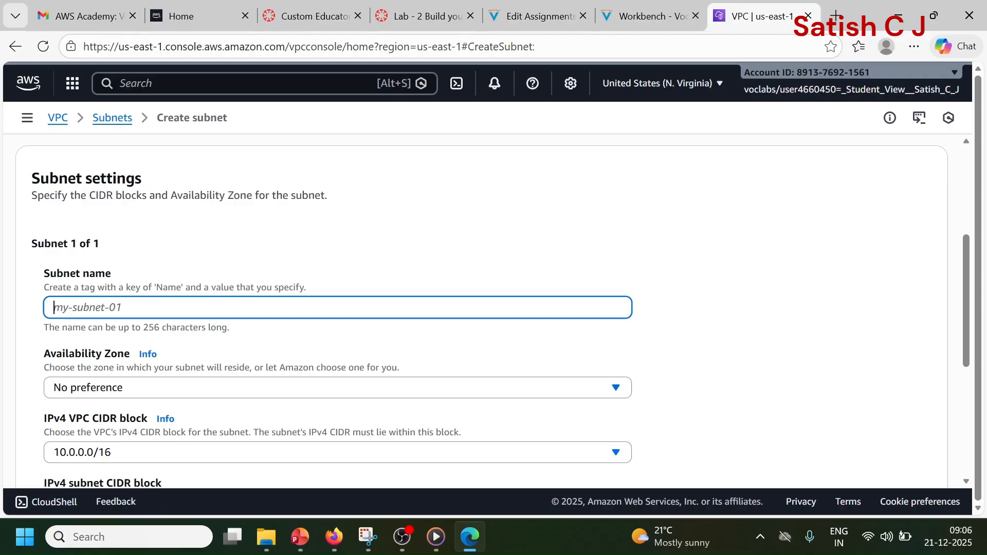
pyautogui.write('lab-subnet-p')
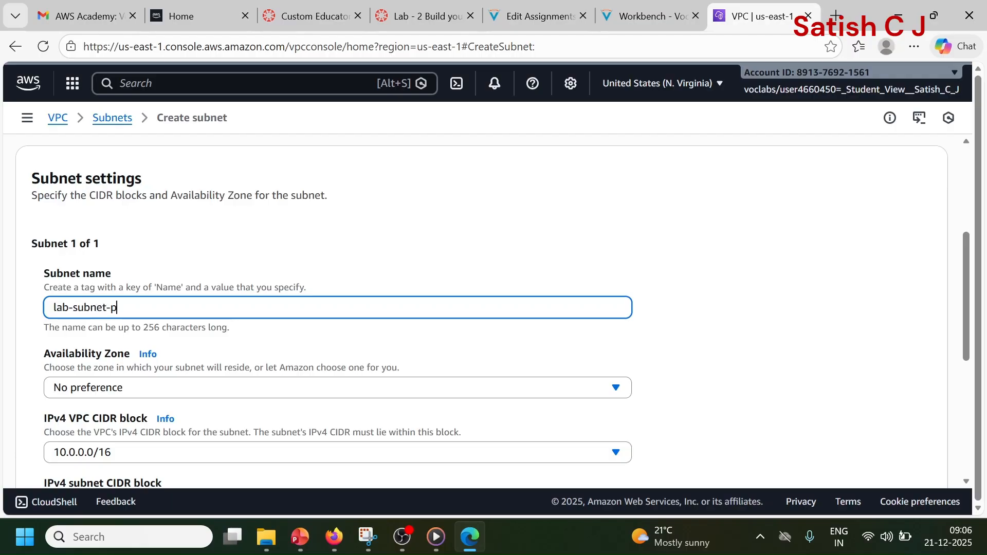
pyautogui.write('rivate2')
pyautogui.scroll(-1, 181, 304)
pyautogui.click(159, 316)
pyautogui.click(259, 418)
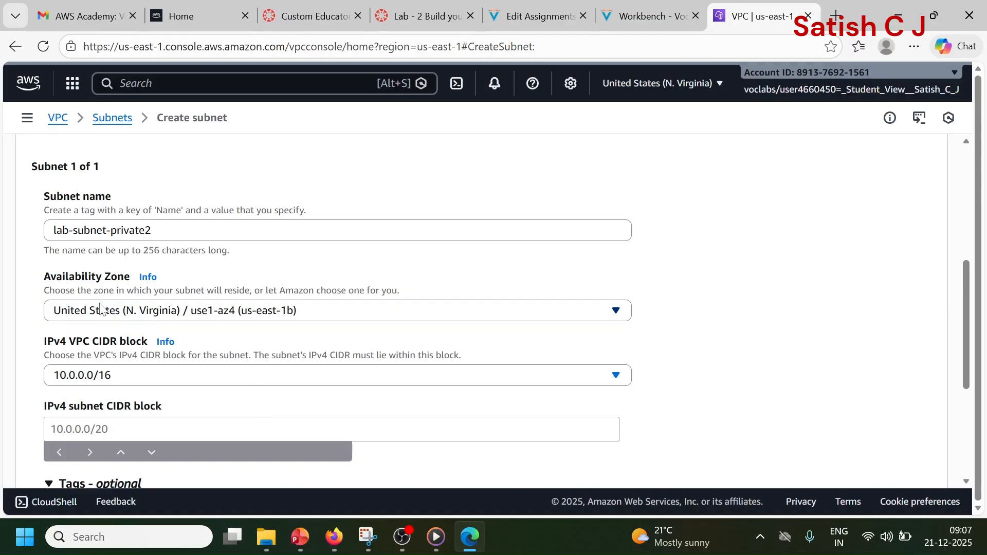
# Step: Set the IPv4 subnet CIDR block of lab-subnet-private2 to 10.0.3.0/24 and create the subnet
pyautogui.scroll(-1, 174, 278)
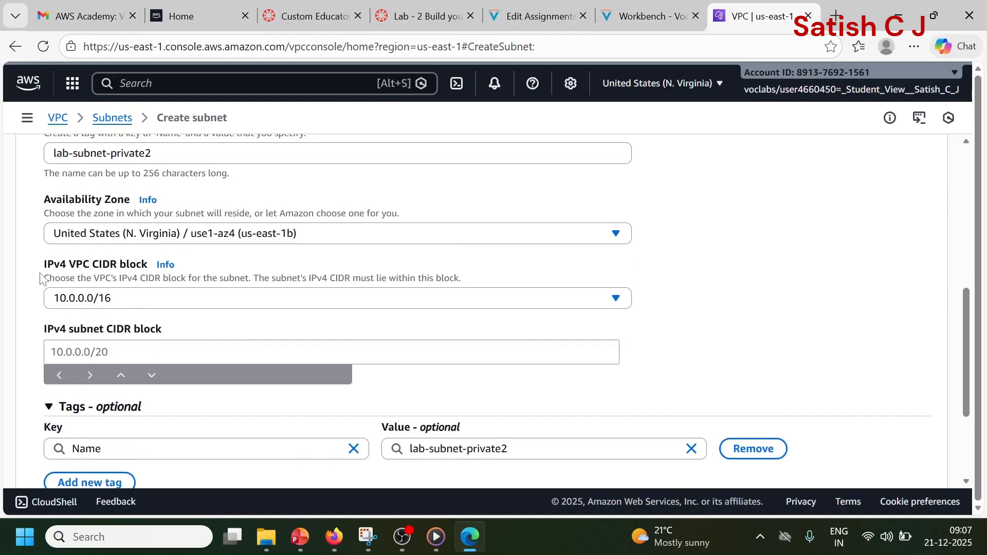
pyautogui.scroll(-1, 153, 301)
pyautogui.scroll(-1, 152, 301)
pyautogui.click(153, 275)
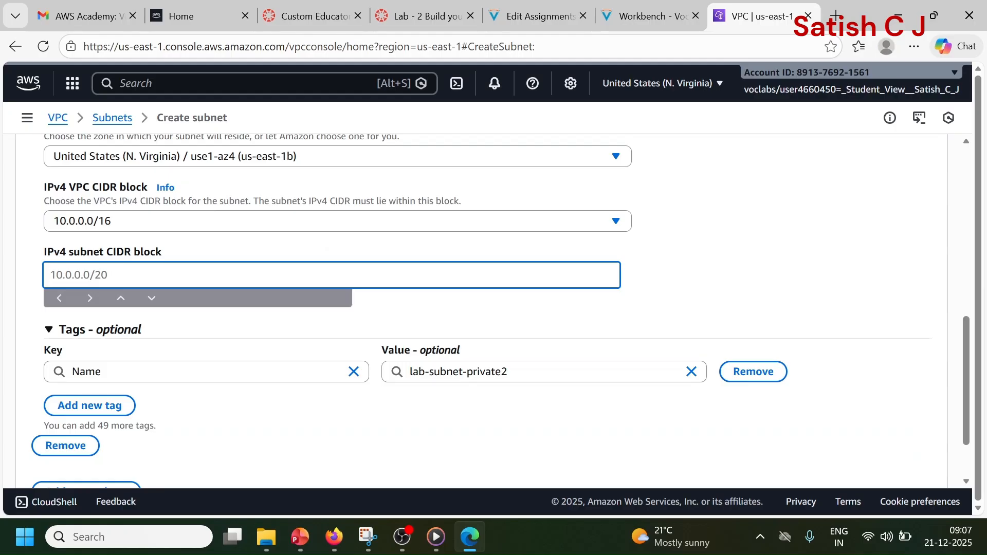
pyautogui.write('10.0.3.0/24')
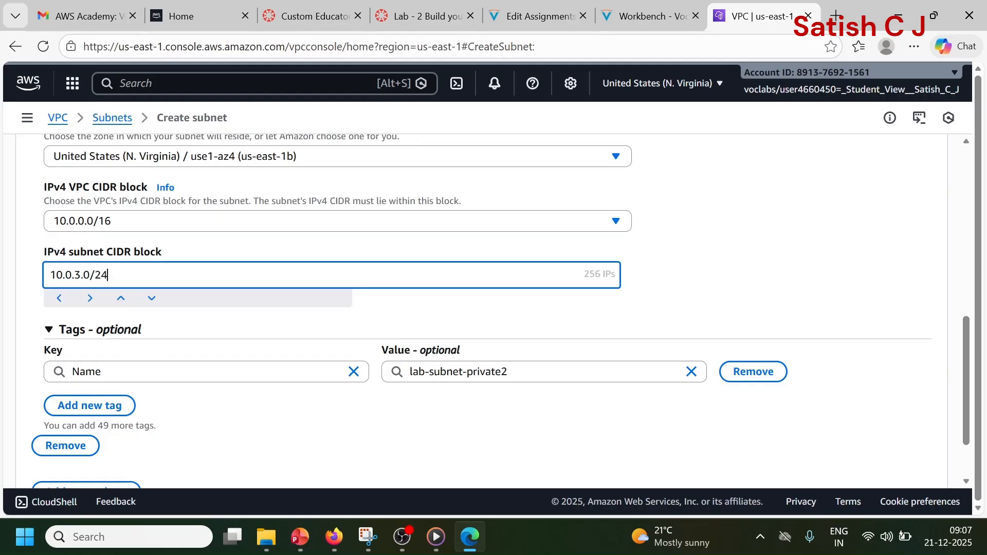
pyautogui.click(22, 300)
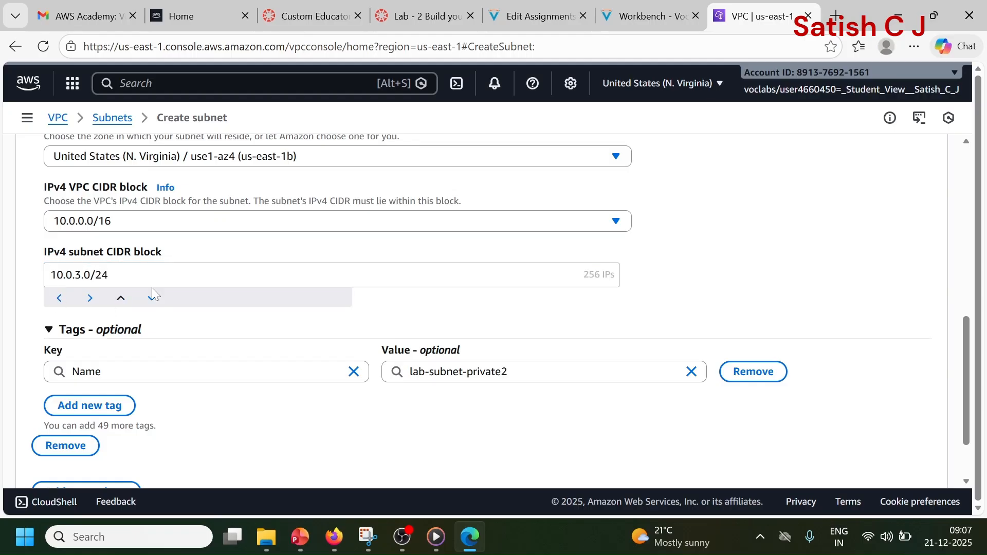
pyautogui.scroll(-3, 137, 288)
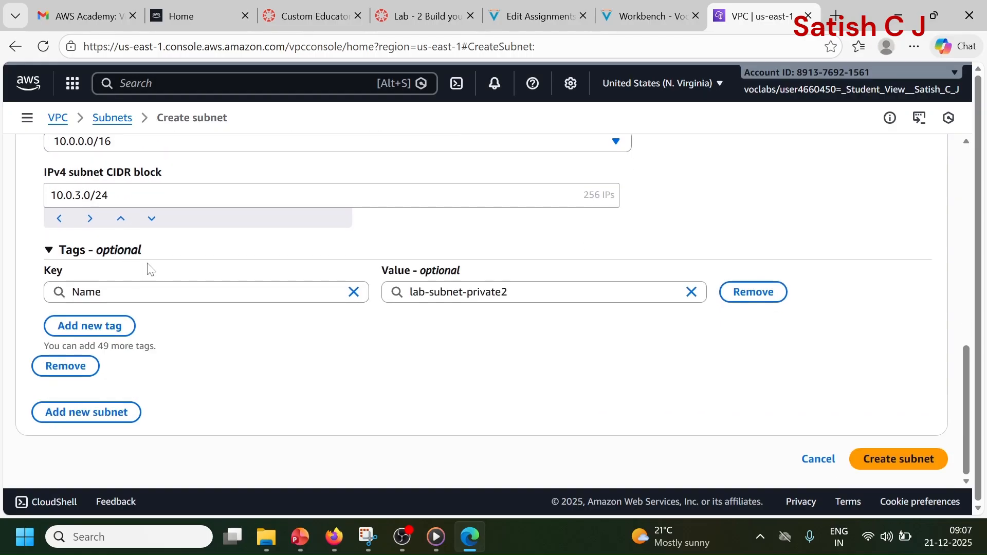
pyautogui.click(886, 466)
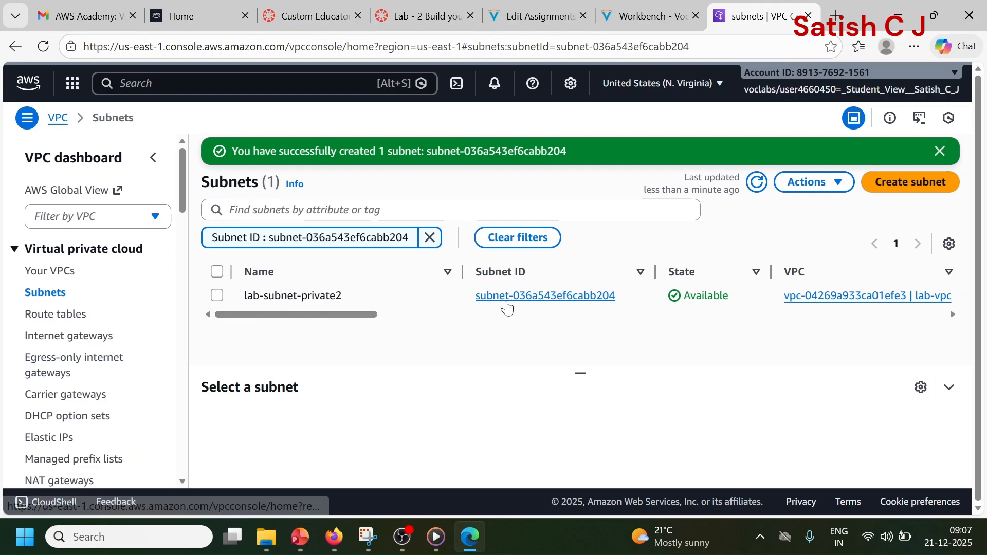
# Step: Open the lab-rtb-private1-us-east-1a route table's details and examine its subnet associations and routes
pyautogui.click(55, 316)
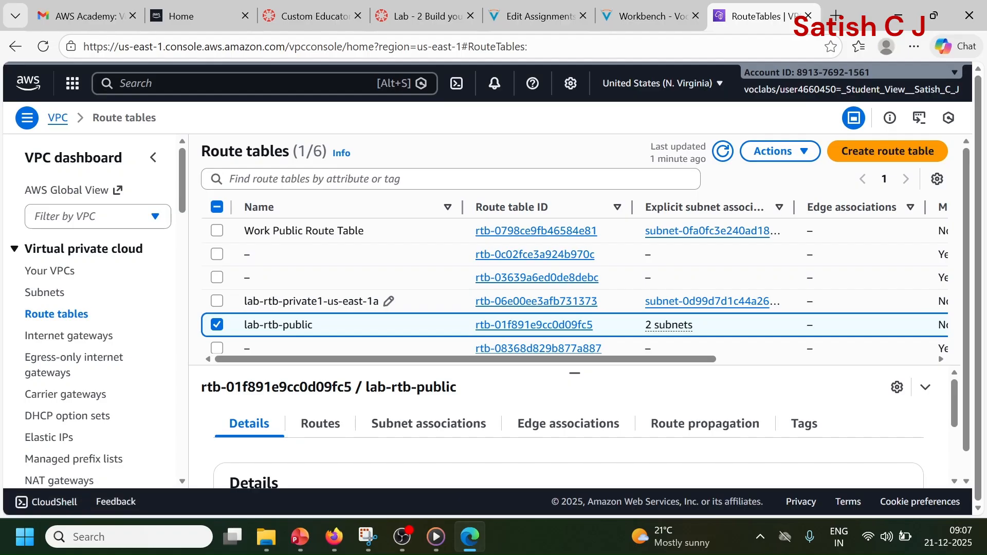
pyautogui.moveTo(259, 301); pyautogui.dragTo(348, 300)
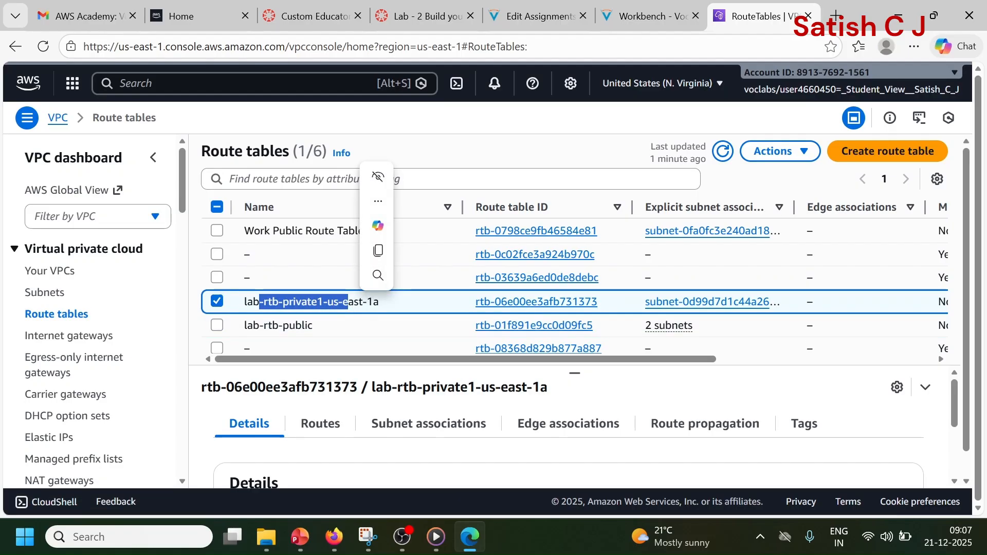
pyautogui.click(532, 303)
pyautogui.scroll(-1, 432, 311)
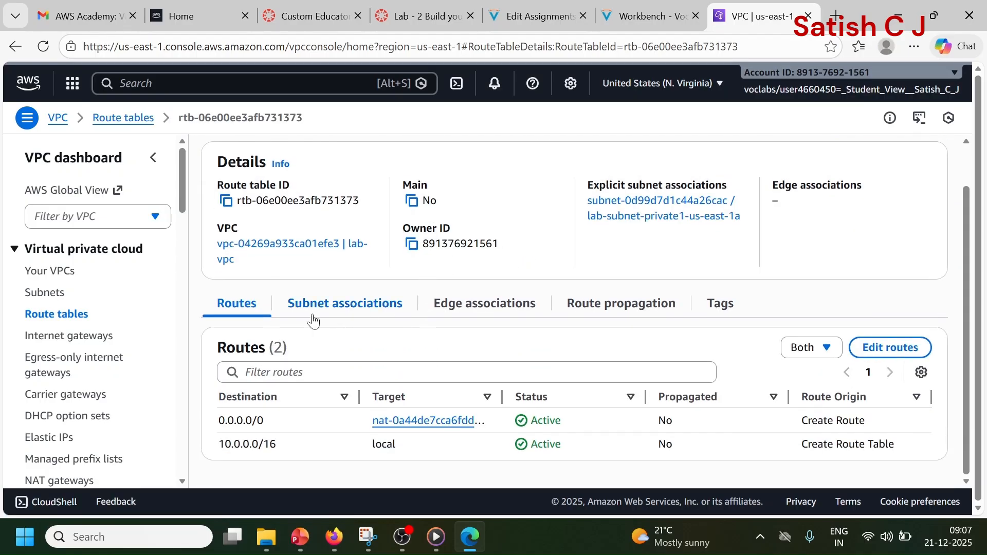
pyautogui.click(363, 315)
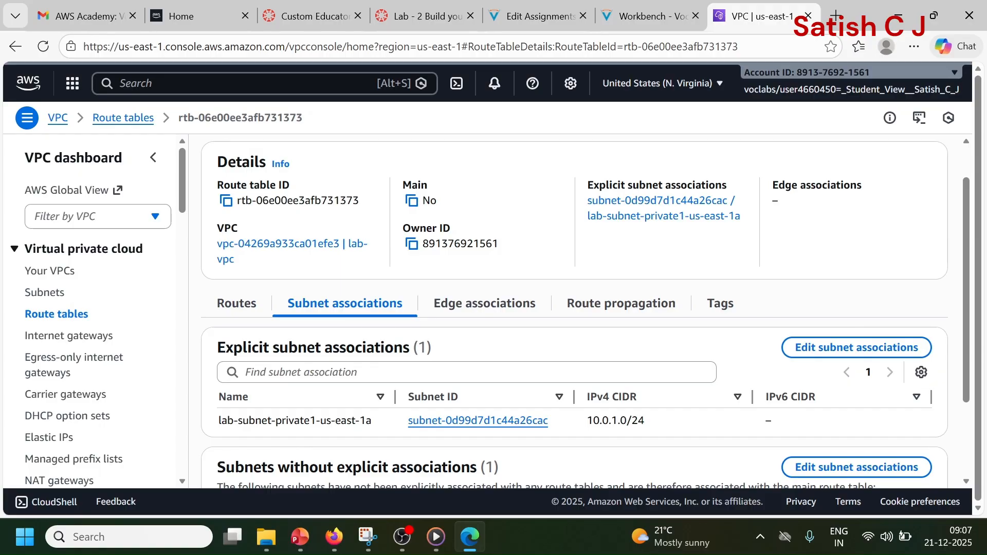
pyautogui.moveTo(227, 420); pyautogui.dragTo(336, 422)
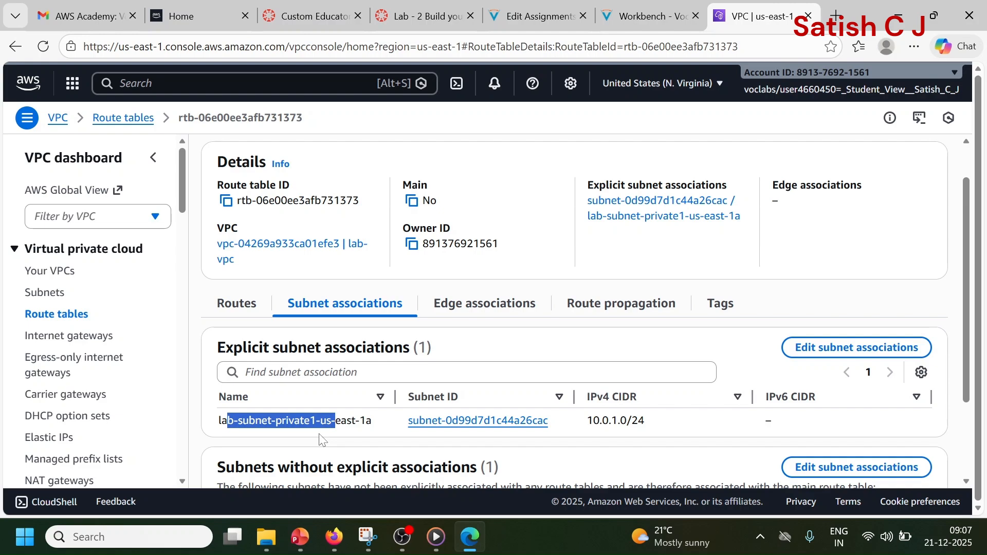
pyautogui.scroll(-2, 390, 380)
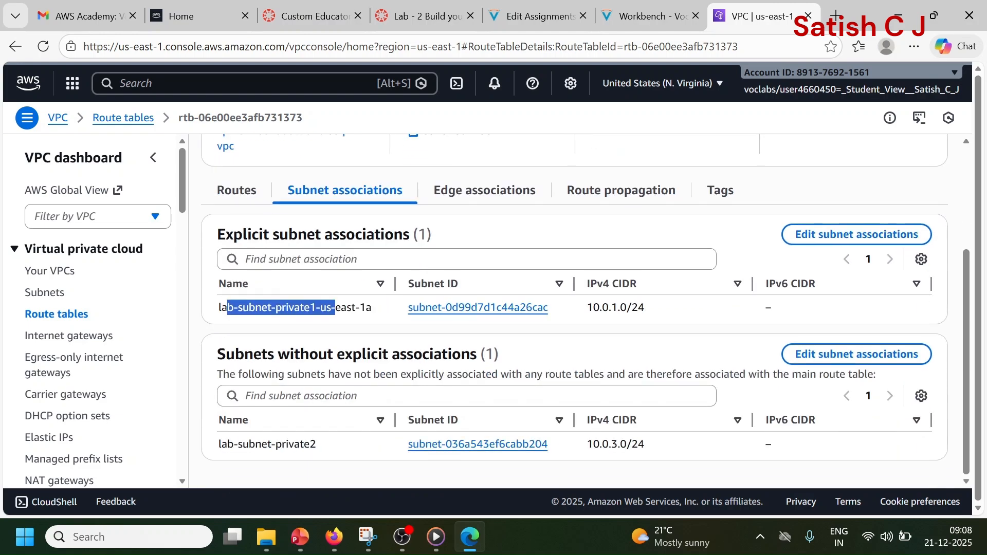
pyautogui.scroll(3, 319, 338)
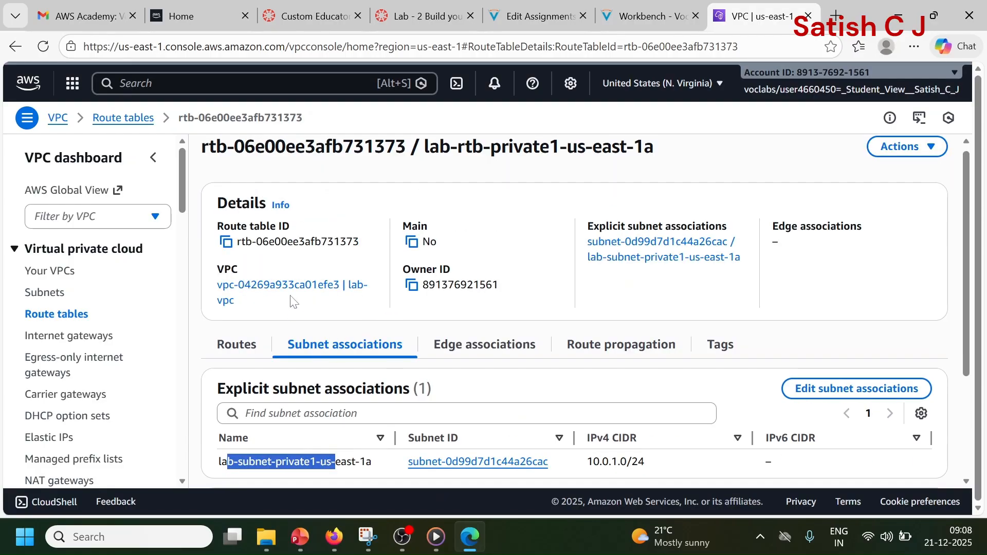
pyautogui.click(248, 346)
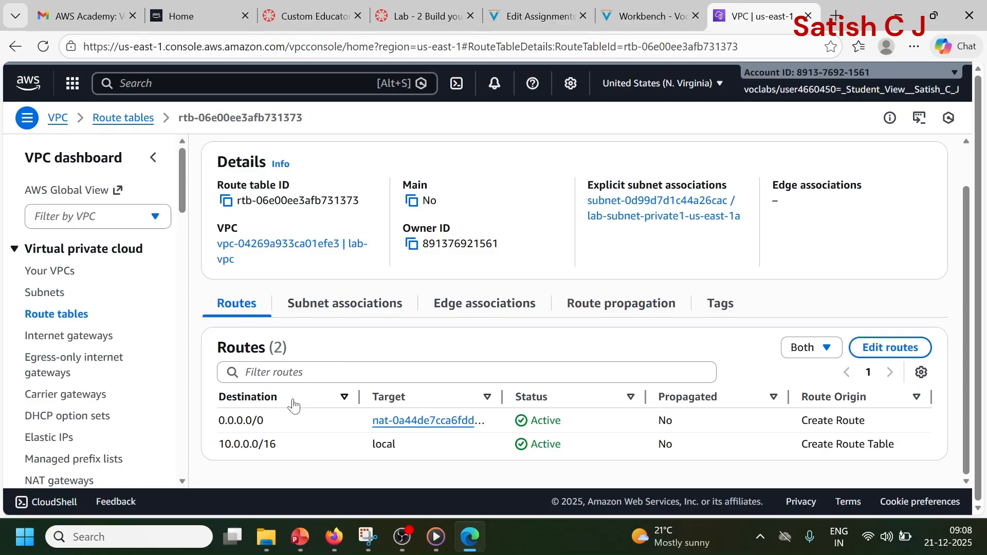
# Step: Add lab-subnet-private2 to the explicit subnet associations of lab-rtb-private1-us-east-1a and save the associations
pyautogui.click(335, 306)
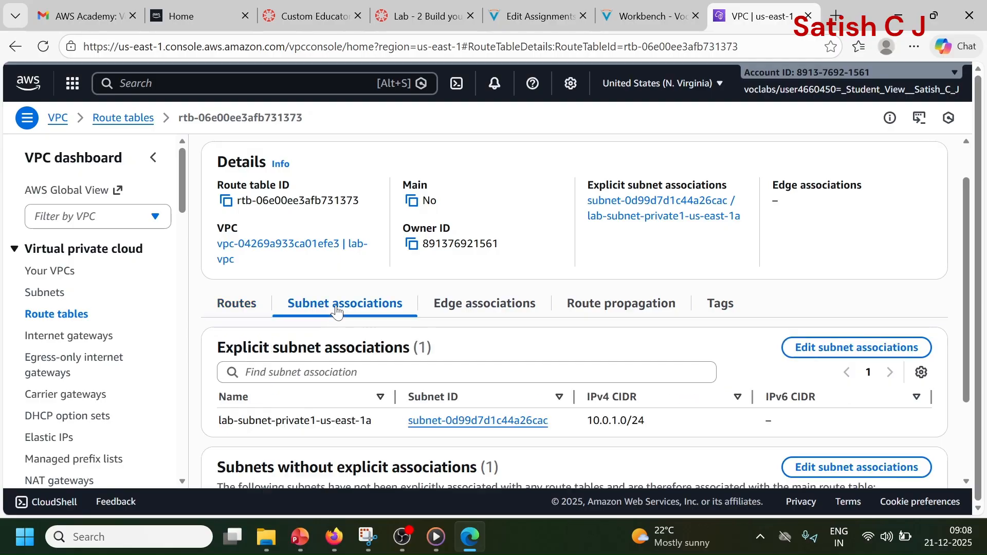
pyautogui.moveTo(243, 420); pyautogui.dragTo(359, 420)
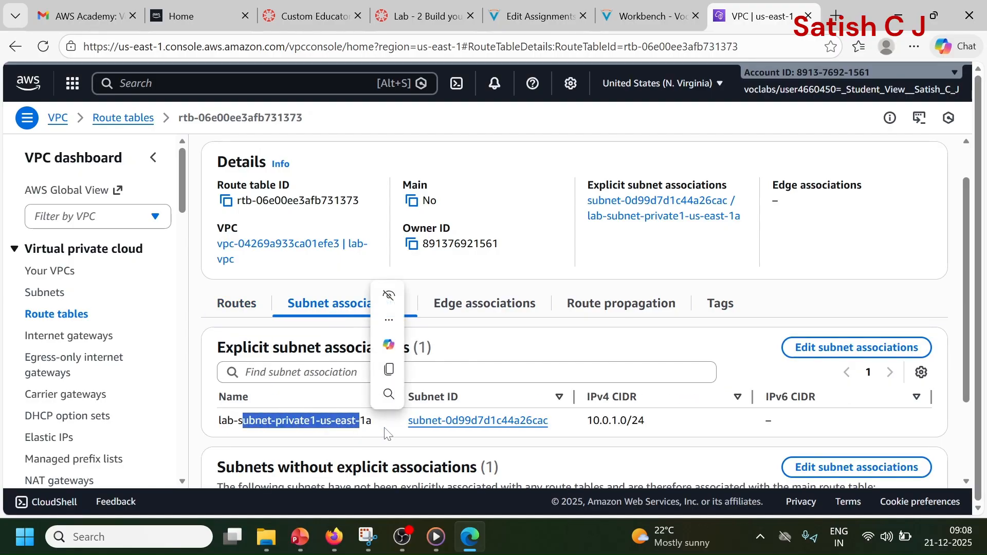
pyautogui.click(857, 355)
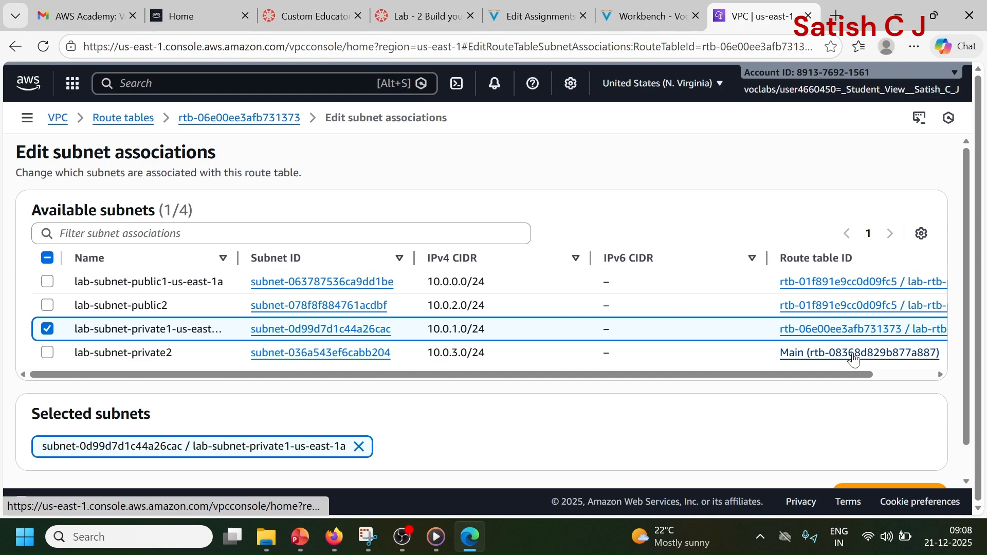
pyautogui.click(47, 354)
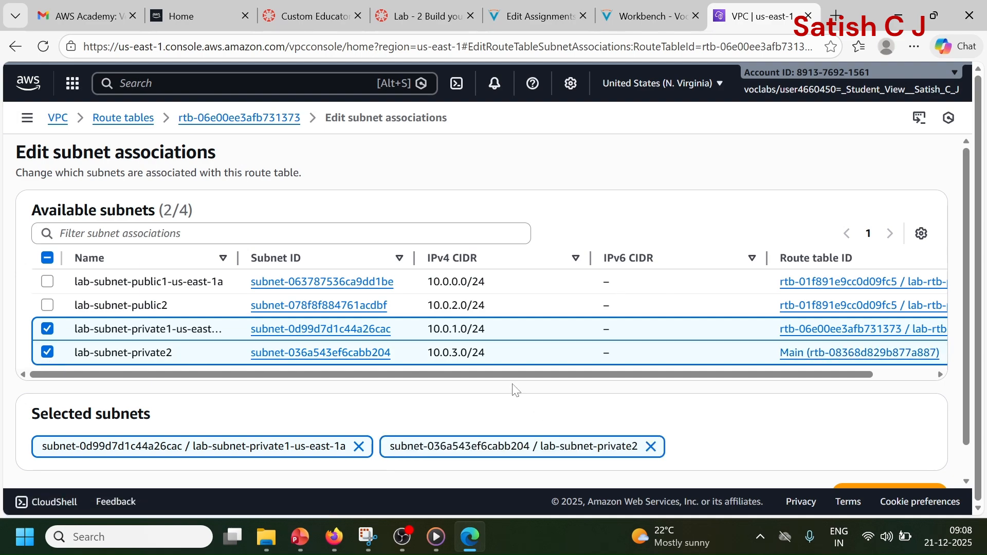
pyautogui.scroll(-1, 597, 348)
pyautogui.click(864, 459)
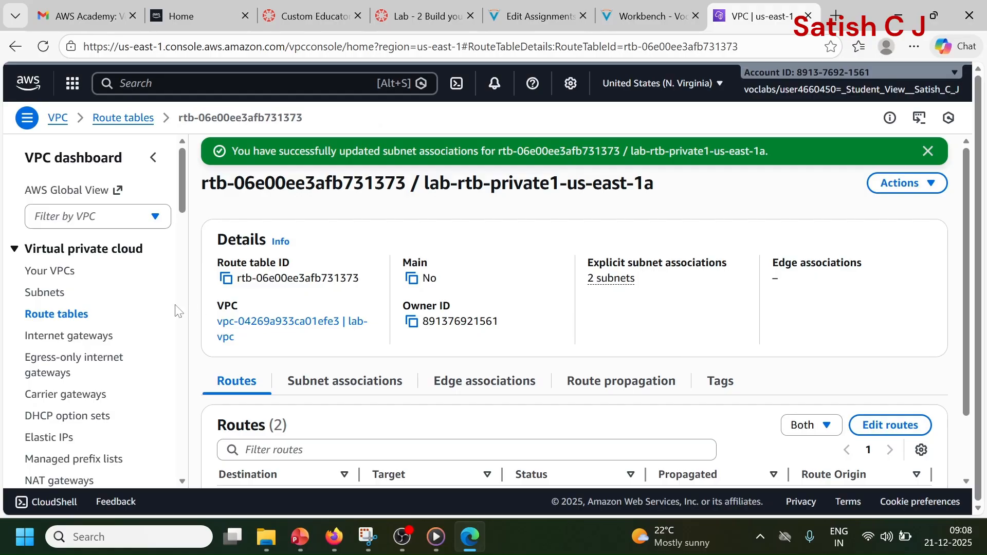
# Step: Show the subnets list and check it for the public and private lab-vpc subnets
pyautogui.click(41, 304)
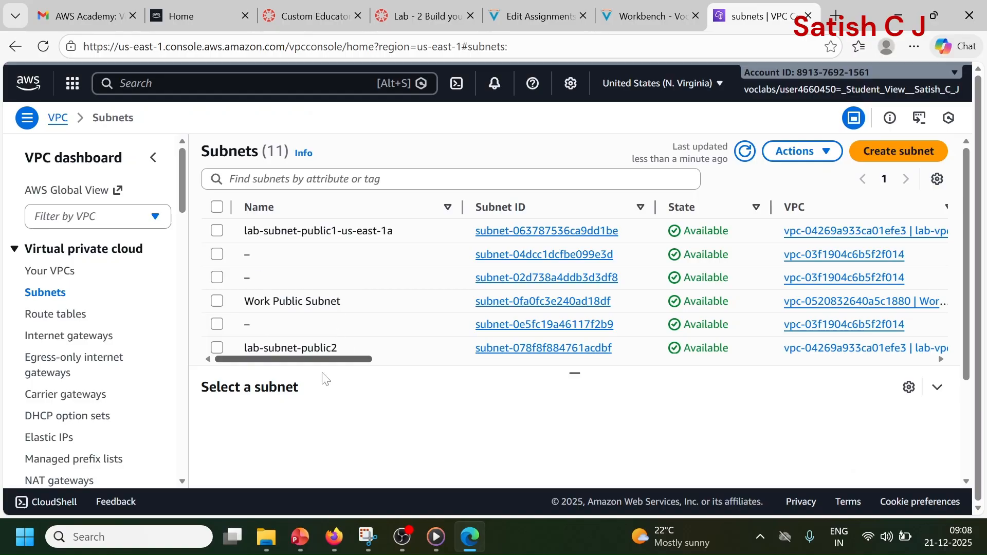
pyautogui.scroll(-3, 371, 303)
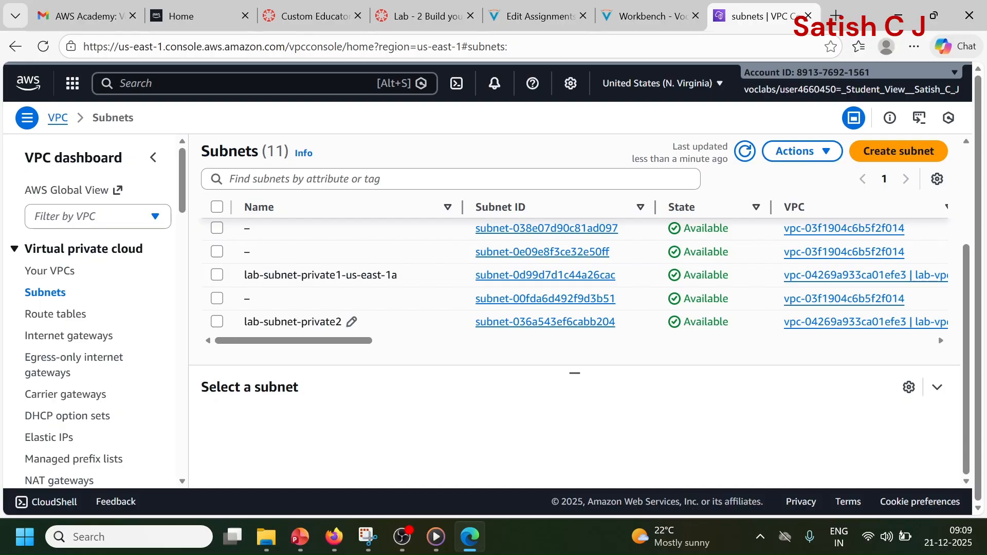
# Step: Start creating a new security group in the VPC console and look over its inbound and outbound rule sections
pyautogui.scroll(-3, 99, 346)
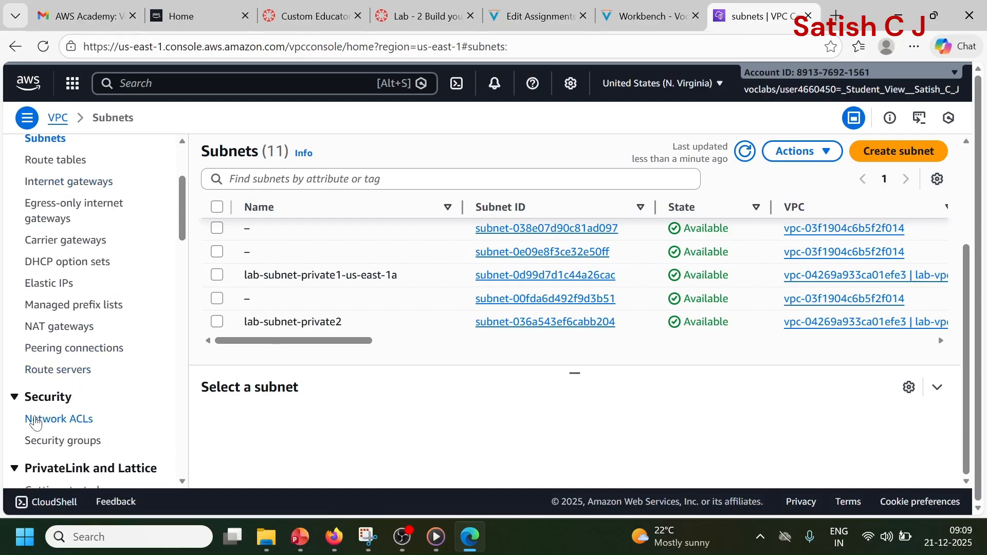
pyautogui.click(50, 448)
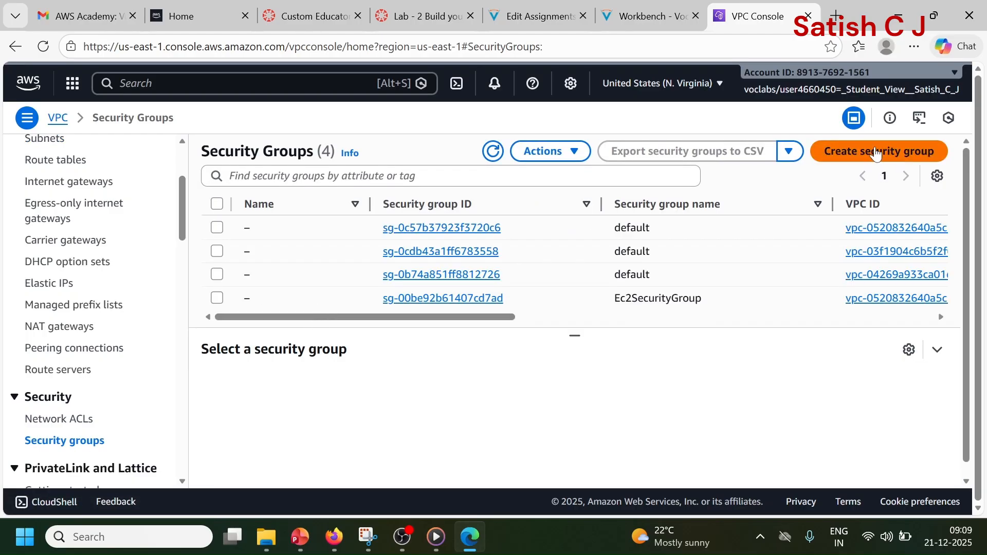
pyautogui.click(877, 152)
pyautogui.scroll(-5, 876, 152)
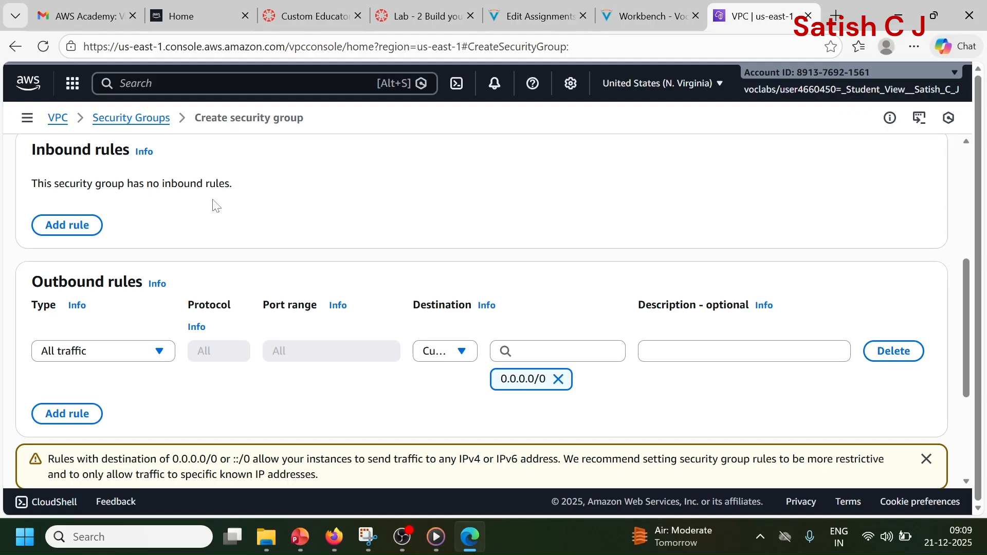
pyautogui.scroll(5, 216, 205)
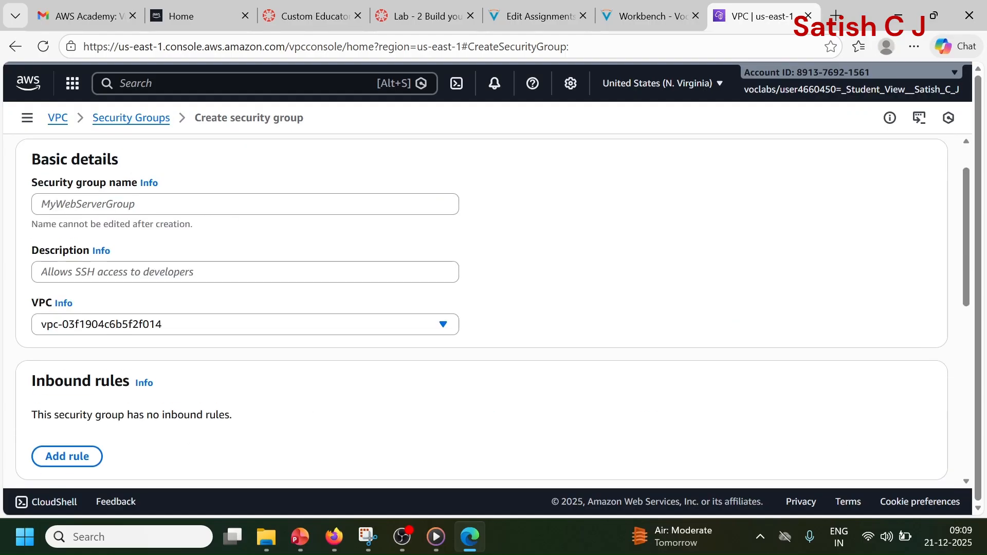
# Step: Name the new security group "web security group"
pyautogui.click(221, 204)
pyautogui.write('we')
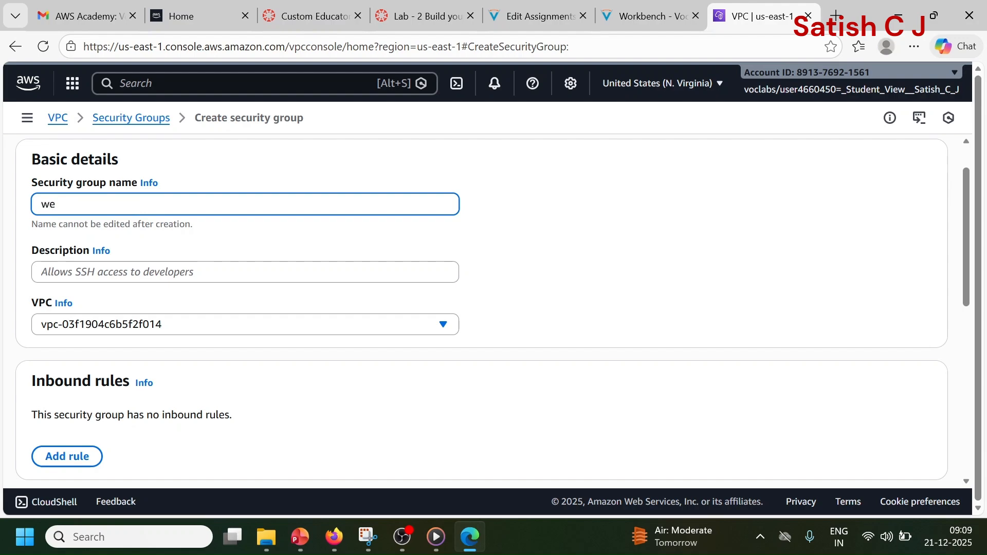
pyautogui.write('b security group')
# Step: Give the security group the description "enable http access" and assign it to lab-vpc
pyautogui.click(162, 267)
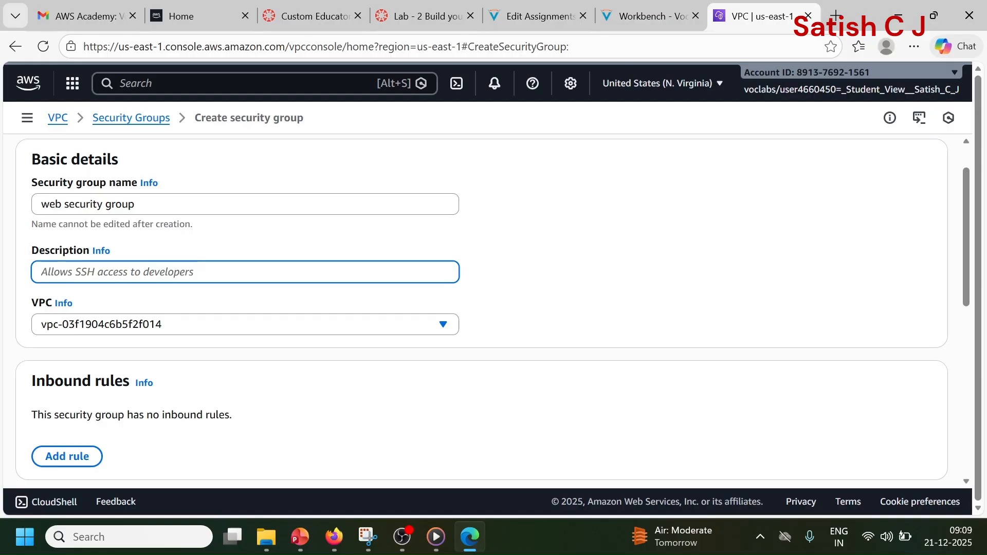
pyautogui.write('ena')
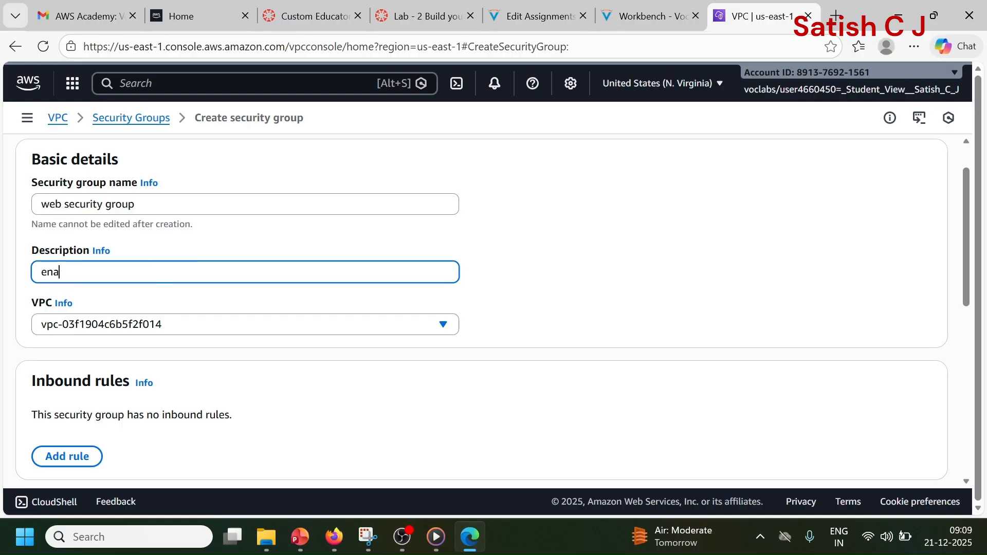
pyautogui.write('ble http access')
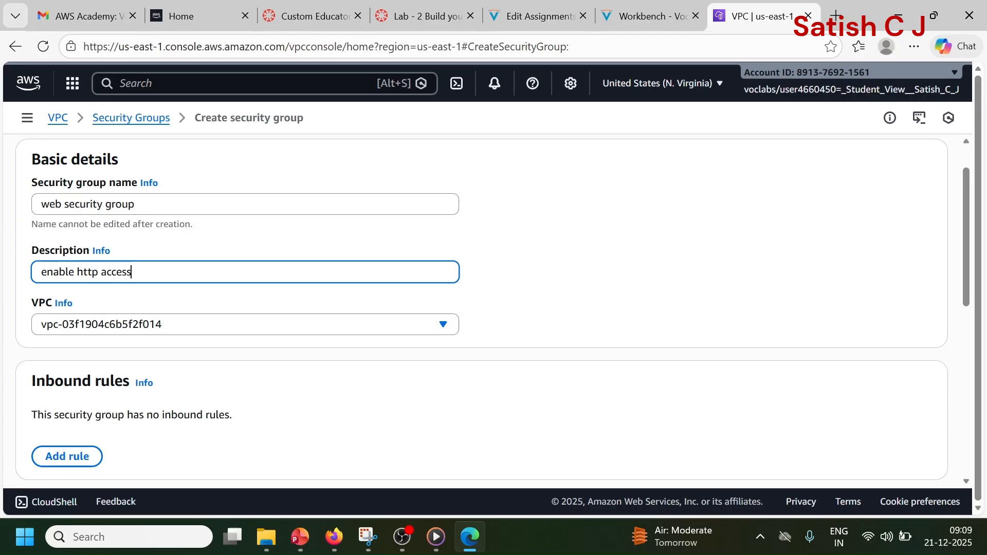
pyautogui.click(520, 283)
pyautogui.click(304, 324)
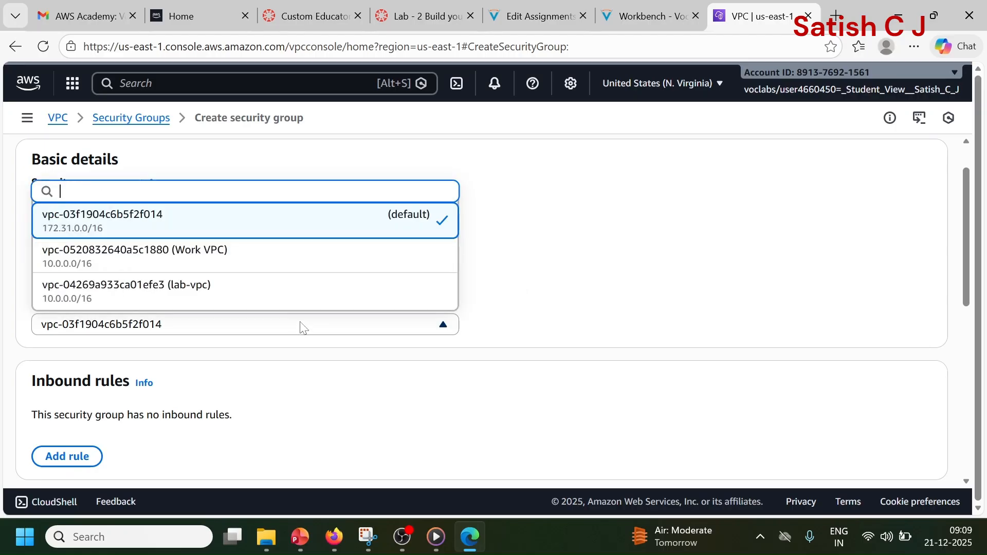
pyautogui.click(271, 288)
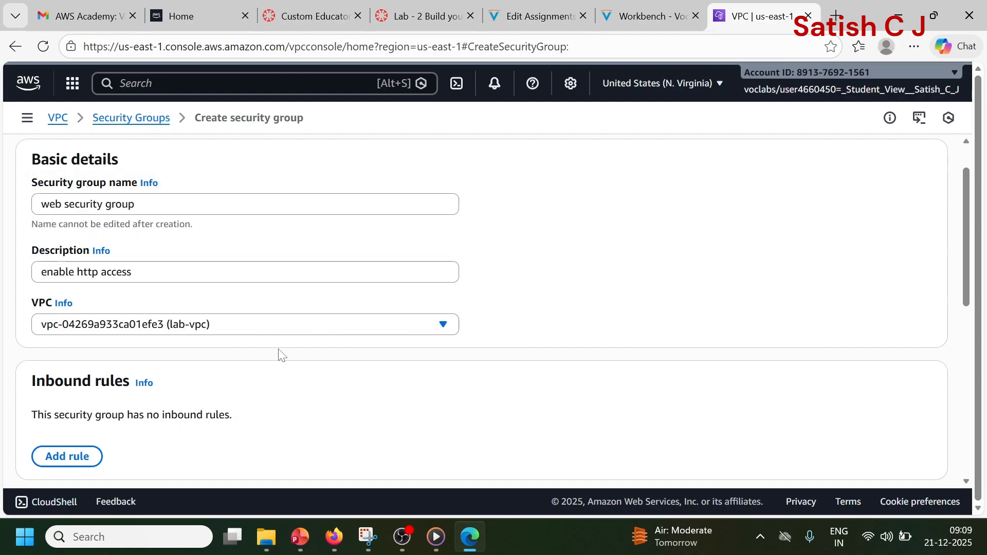
# Step: Add an inbound rule of type HTTP with Anywhere-IPv4 as its source
pyautogui.scroll(-3, 280, 355)
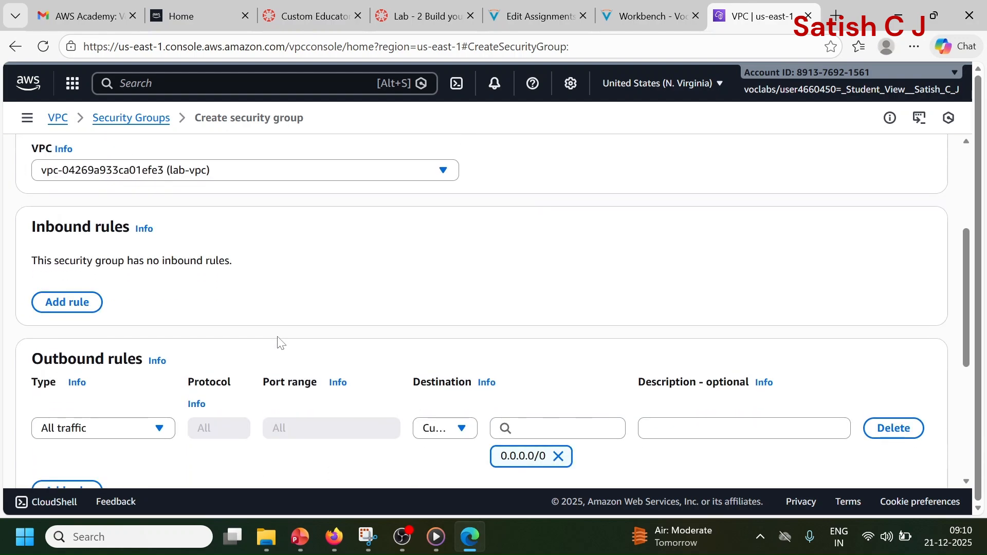
pyautogui.click(78, 303)
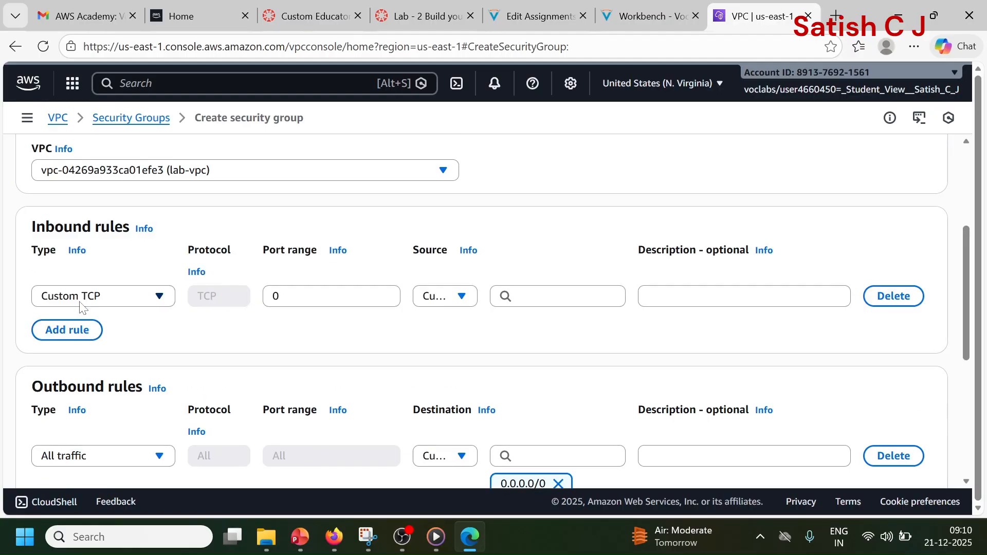
pyautogui.click(83, 308)
pyautogui.scroll(-3, 100, 381)
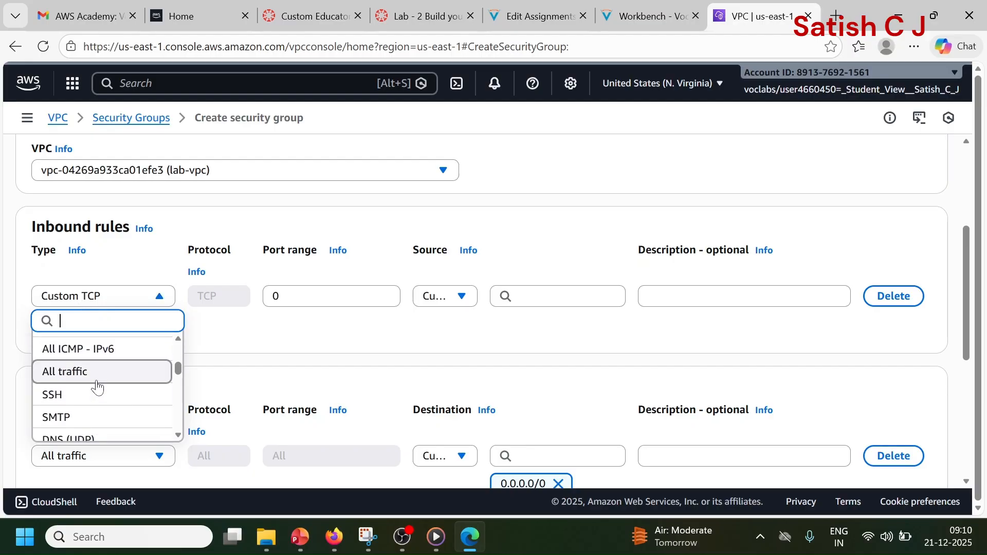
pyautogui.scroll(-3, 97, 386)
pyautogui.click(91, 406)
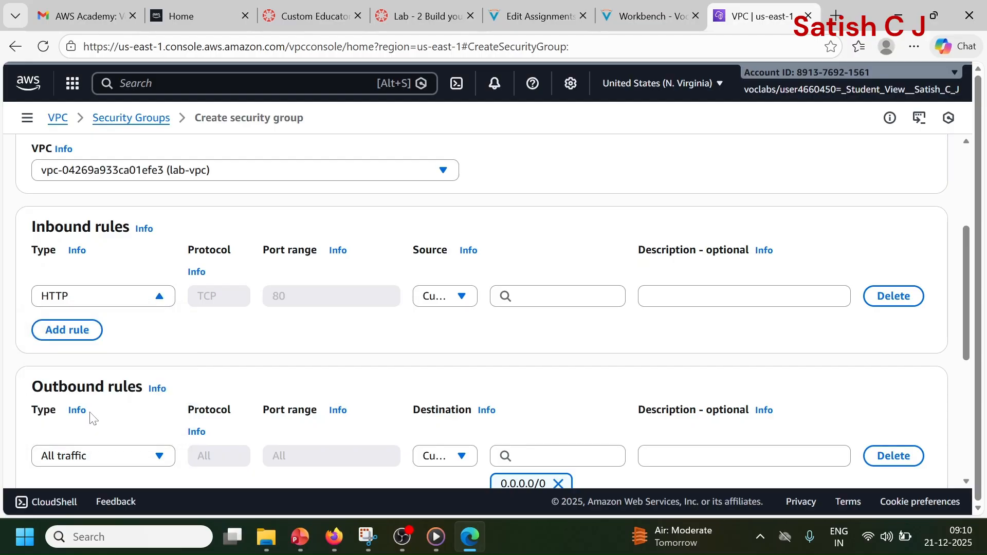
pyautogui.click(470, 304)
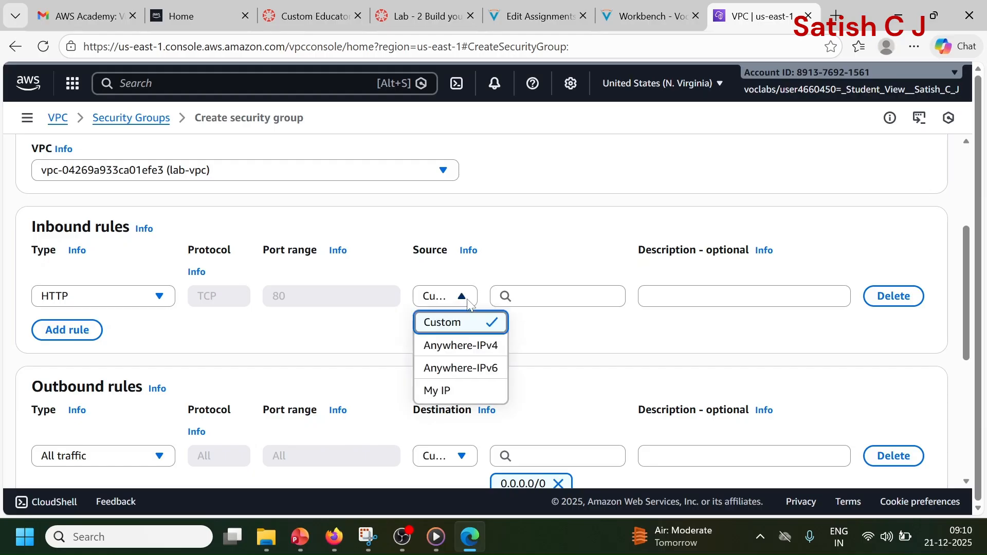
pyautogui.click(477, 348)
# Step: Describe the inbound HTTP rule as "permit web requests"
pyautogui.click(664, 296)
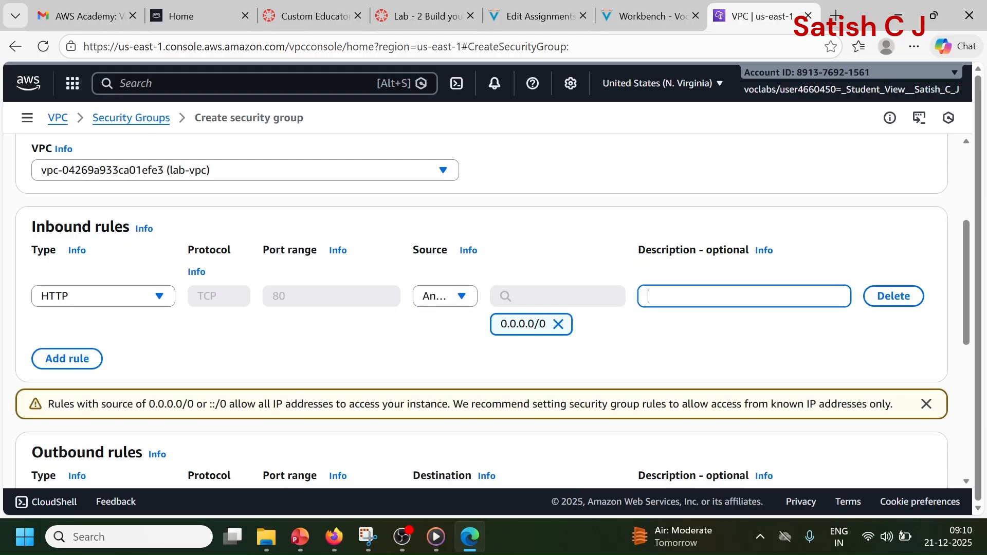
pyautogui.write('permit web req')
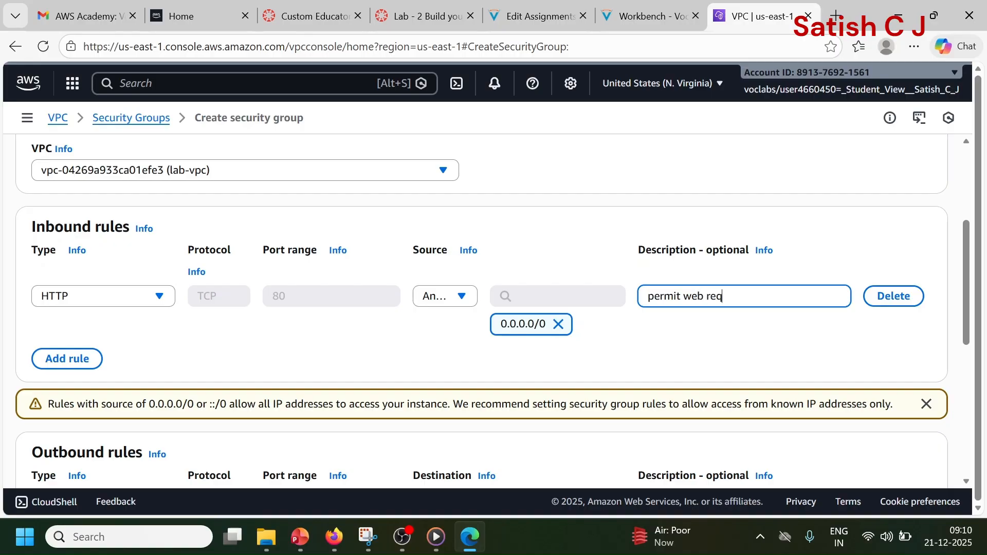
pyautogui.write('uests')
pyautogui.click(403, 346)
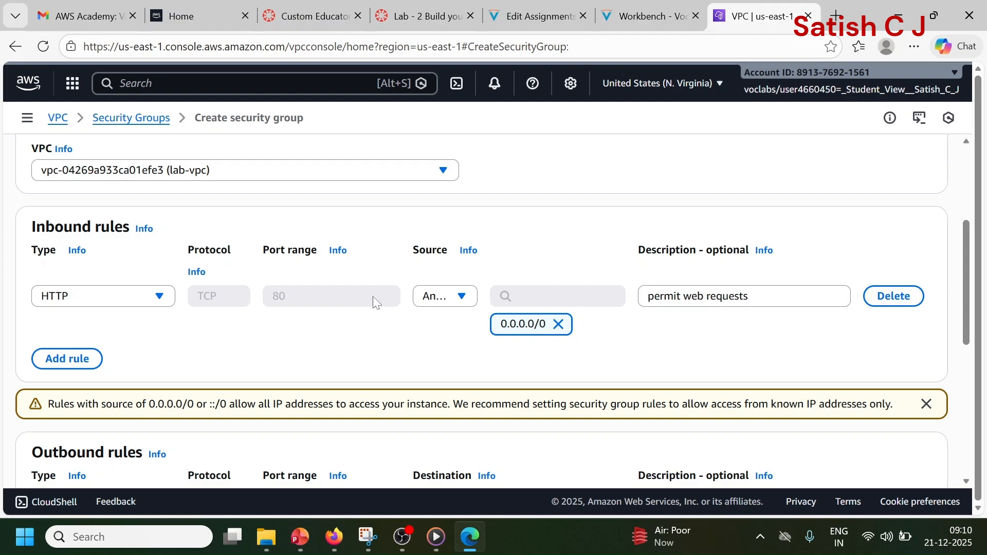
# Step: Create the security group with the default outbound rule and check its details and inbound rules
pyautogui.scroll(-5, 273, 306)
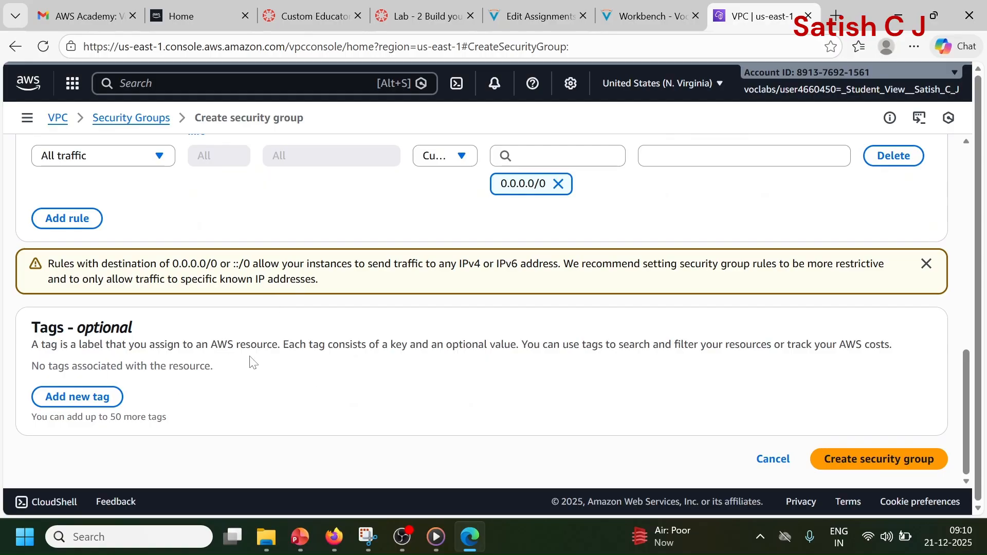
pyautogui.click(850, 464)
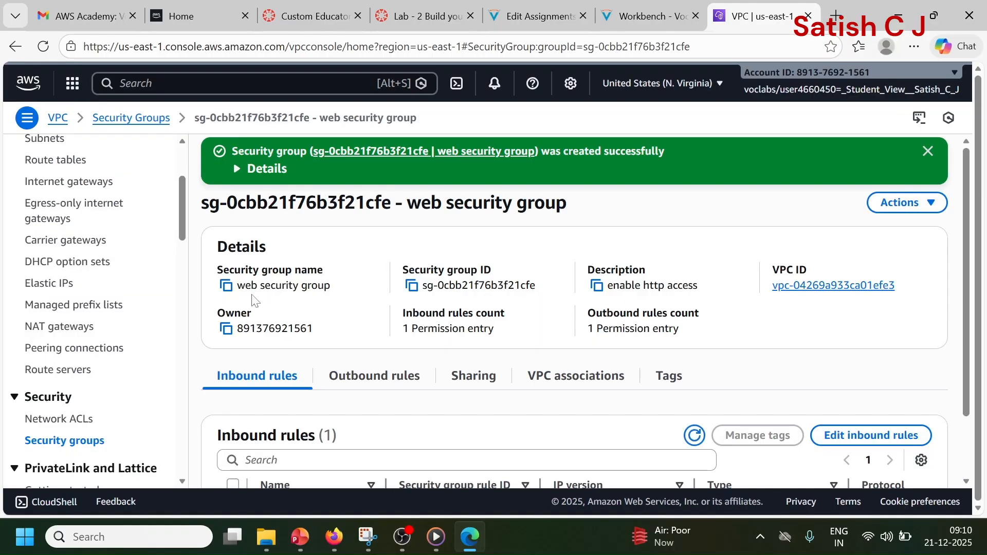
pyautogui.scroll(-2, 303, 304)
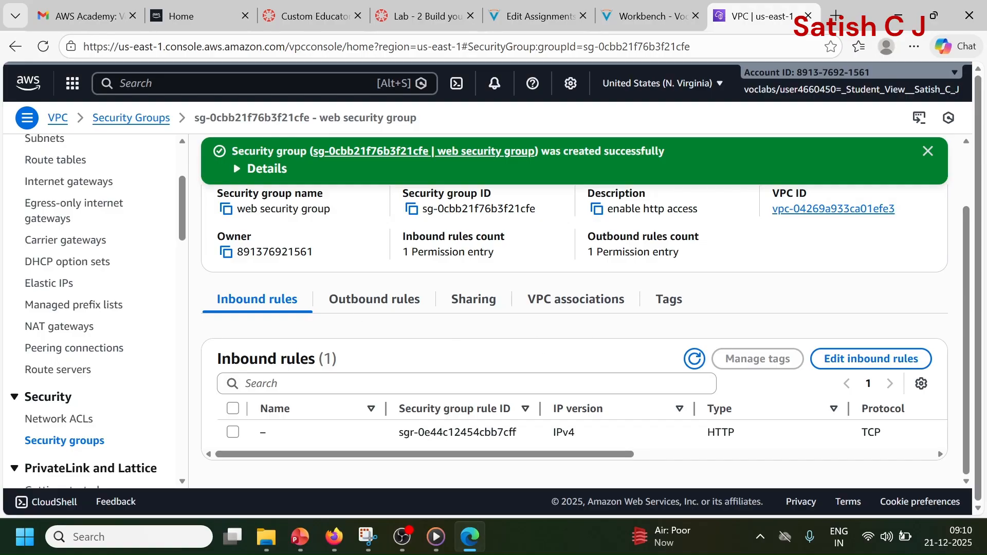
# Step: Go to the EC2 service's instances list and start launching a new instance
pyautogui.click(154, 83)
pyautogui.write('ec2')
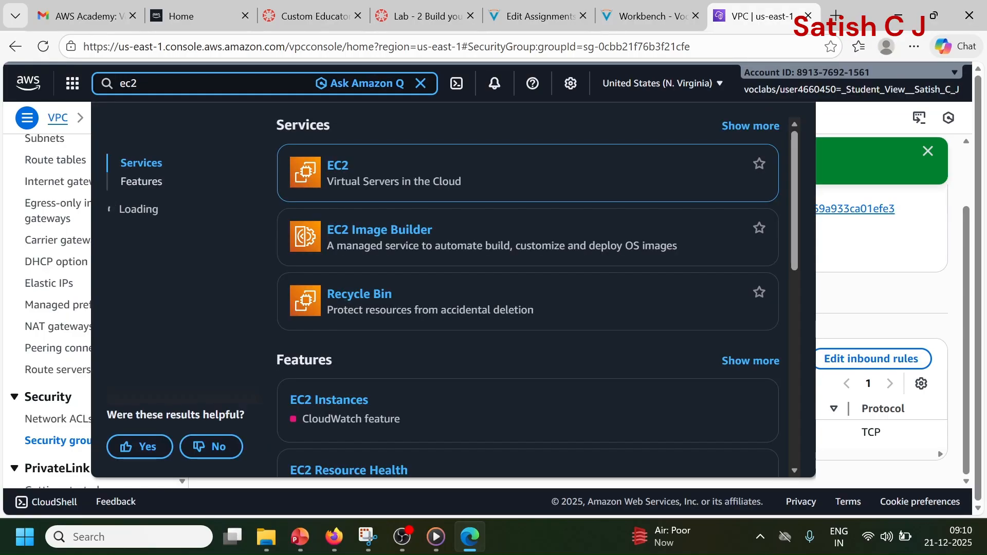
pyautogui.click(339, 164)
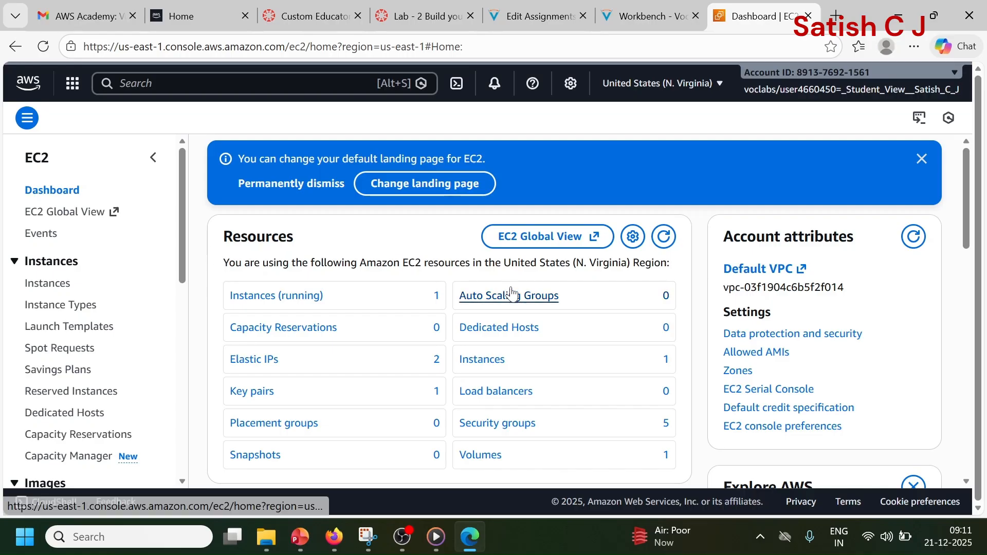
pyautogui.click(47, 283)
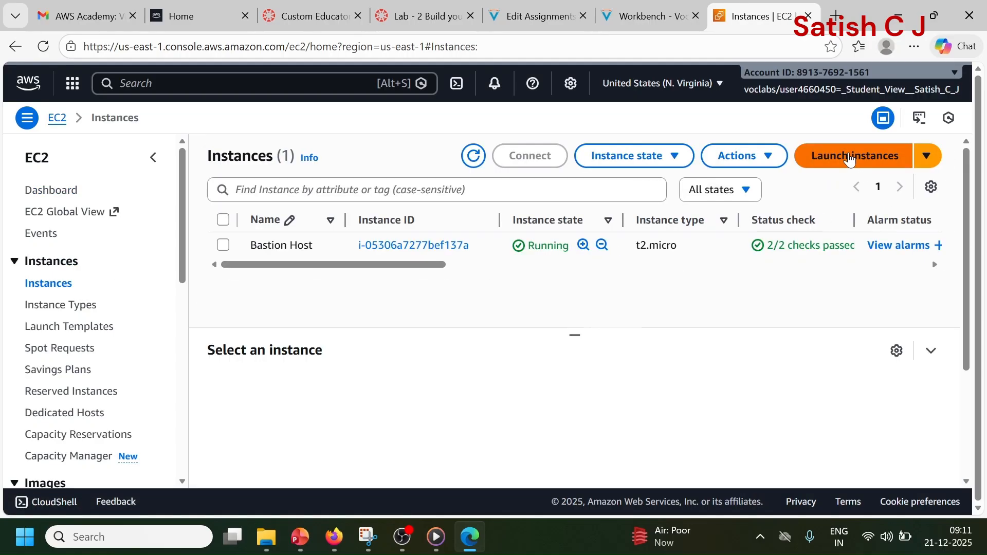
pyautogui.click(850, 160)
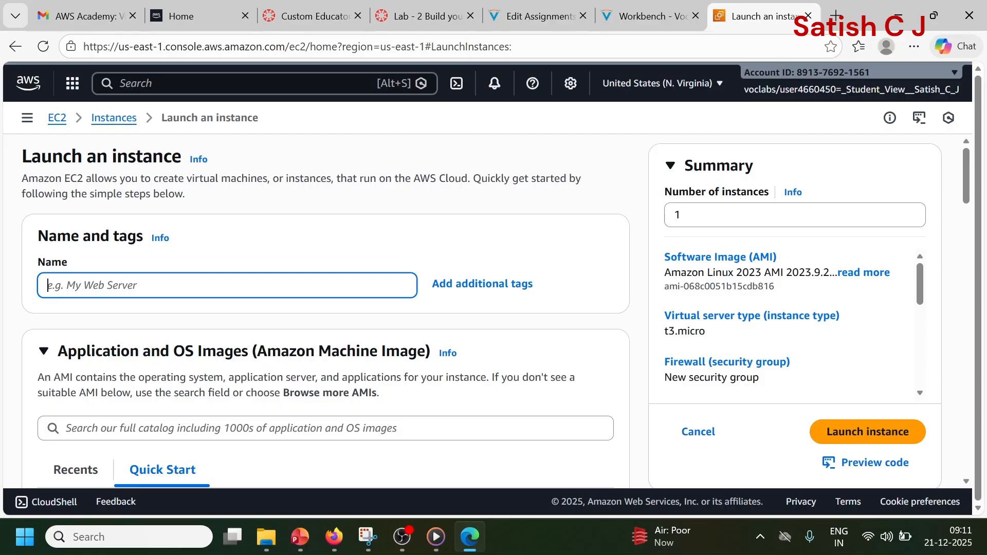
# Step: Name the new instance "Web server 1"
pyautogui.write('W')
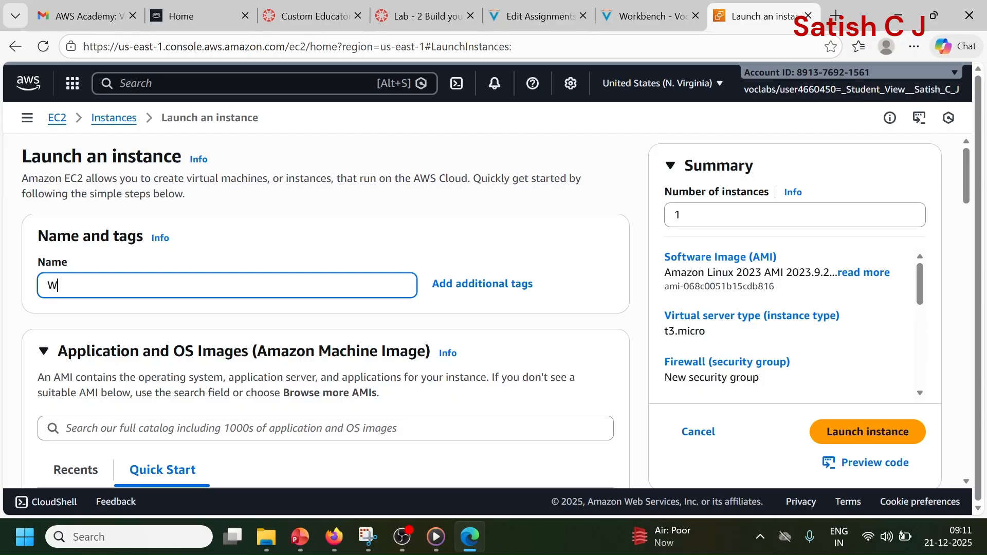
pyautogui.write('eb server 1')
pyautogui.click(313, 240)
# Step: Keep the Amazon Linux 2023 kernel-6.1 AMI and set the instance type to t2.micro
pyautogui.scroll(-3, 312, 239)
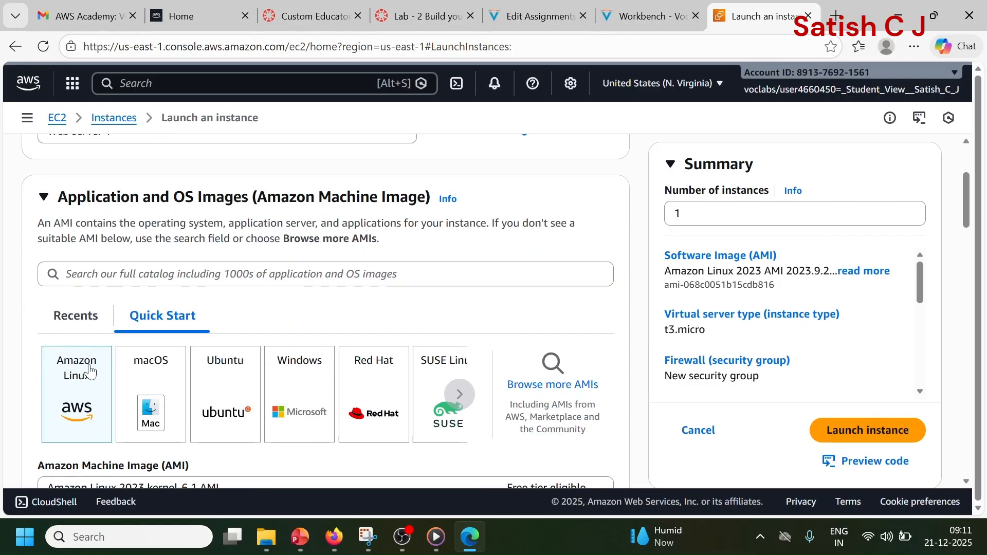
pyautogui.scroll(-3, 91, 379)
pyautogui.scroll(-2, 100, 273)
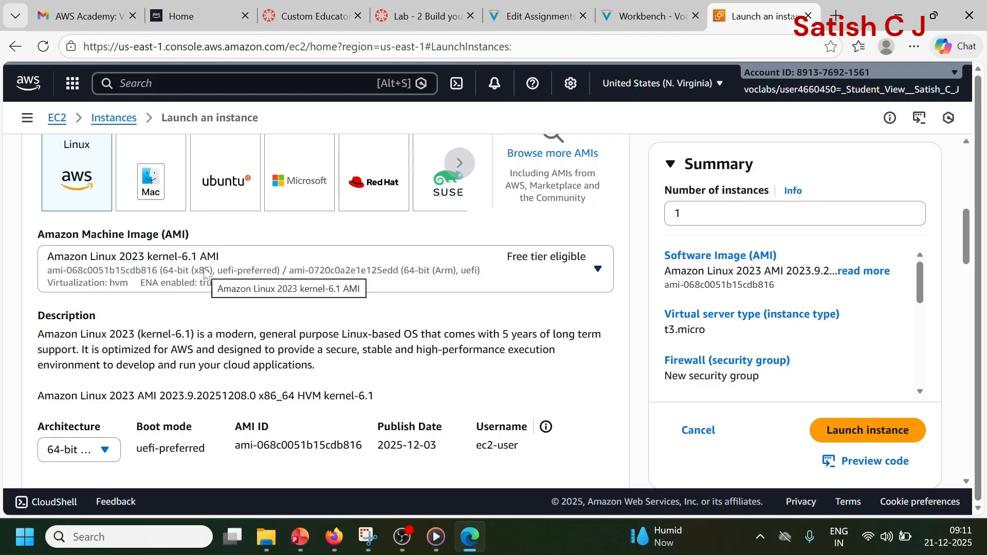
pyautogui.scroll(-5, 206, 275)
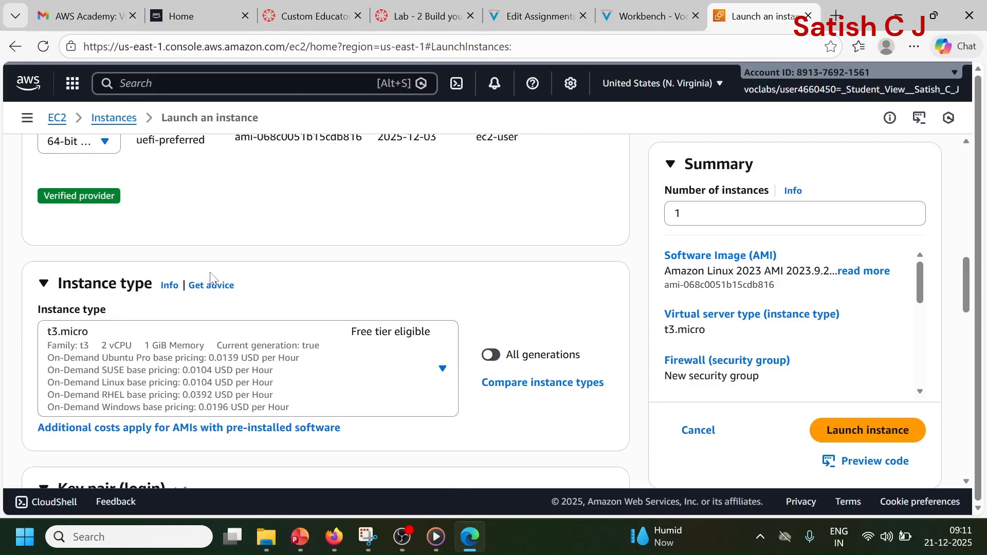
pyautogui.scroll(-2, 211, 278)
pyautogui.click(332, 315)
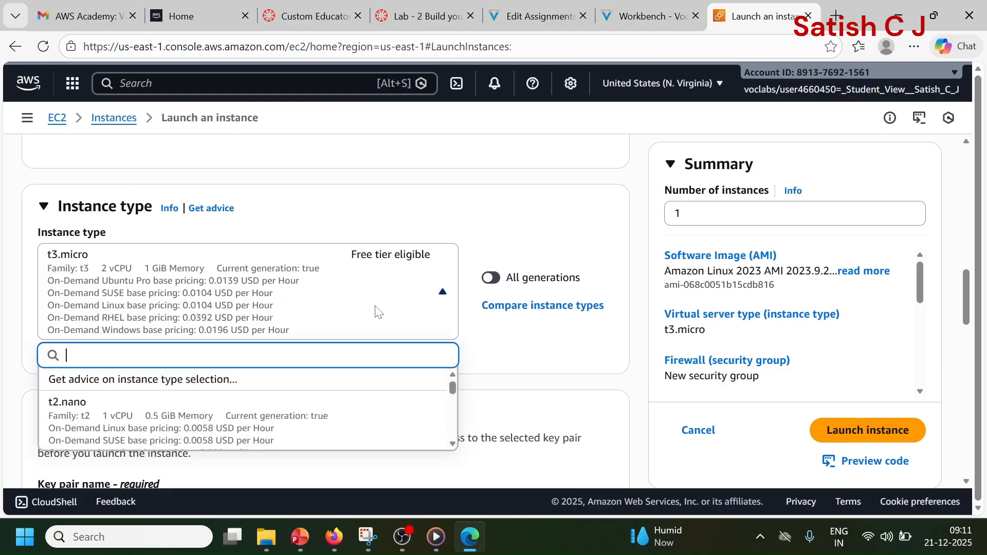
pyautogui.scroll(-3, 365, 328)
pyautogui.scroll(-2, 198, 259)
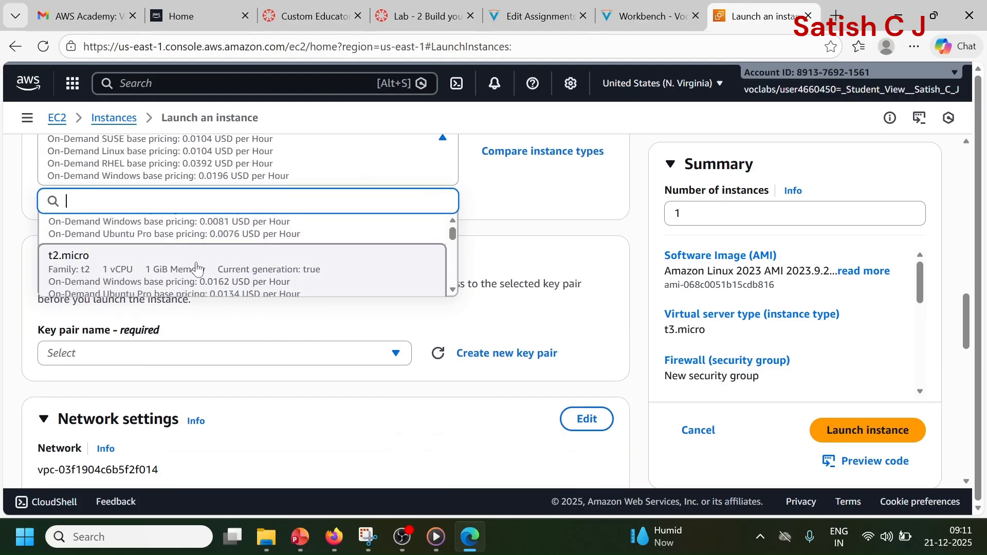
pyautogui.click(187, 272)
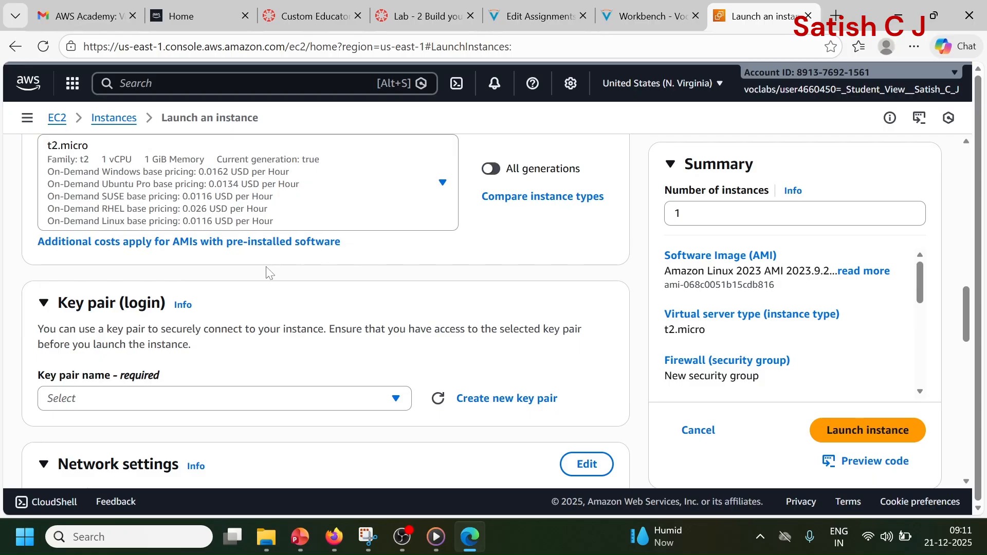
# Step: Choose vockey as the key pair for logging in to the instance
pyautogui.scroll(-3, 267, 270)
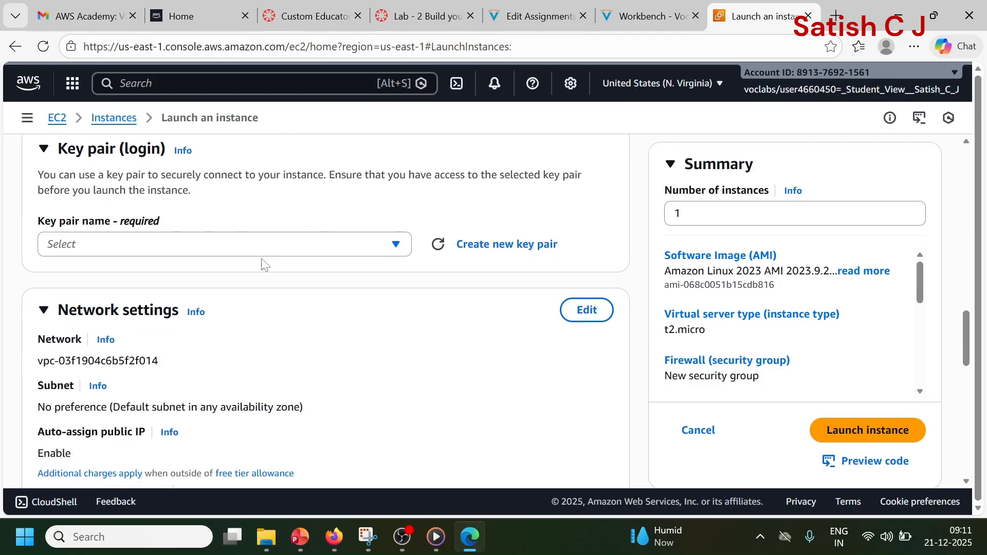
pyautogui.click(127, 246)
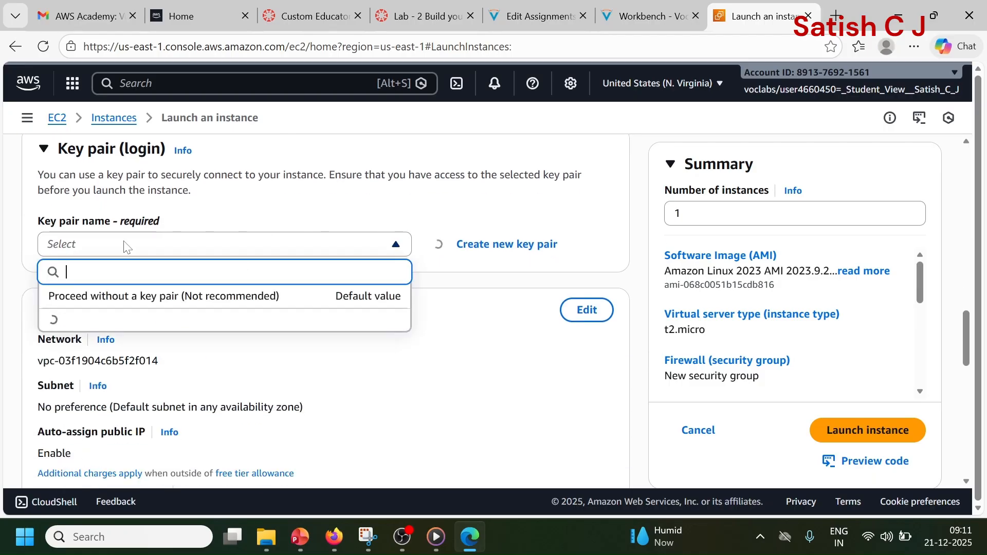
pyautogui.click(112, 331)
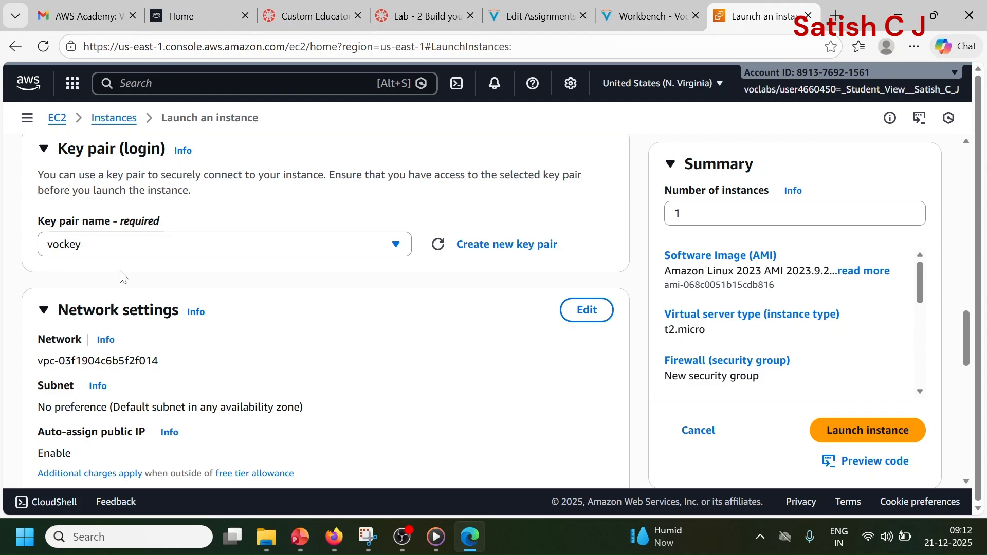
# Step: Edit the instance's network settings and set its VPC to lab-vpc
pyautogui.scroll(-3, 138, 278)
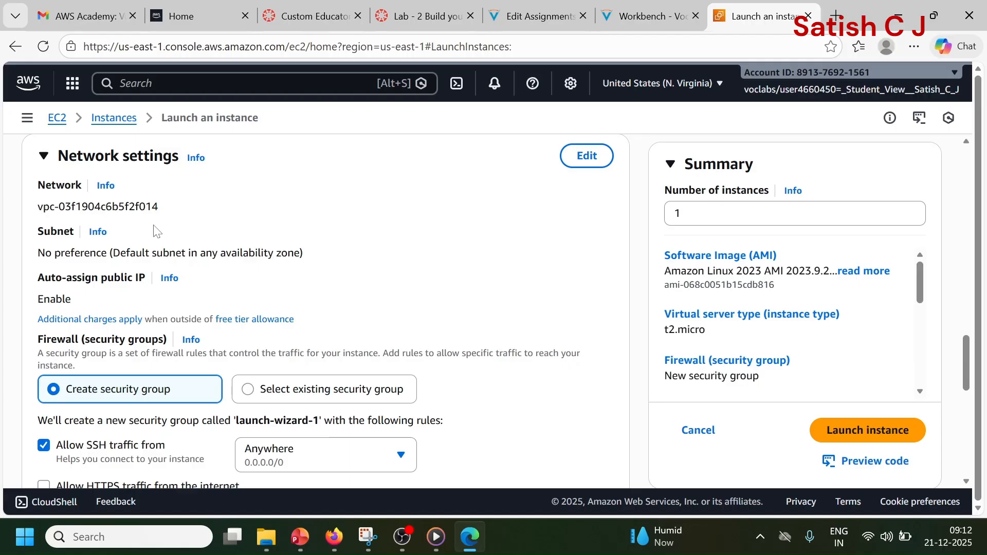
pyautogui.click(584, 163)
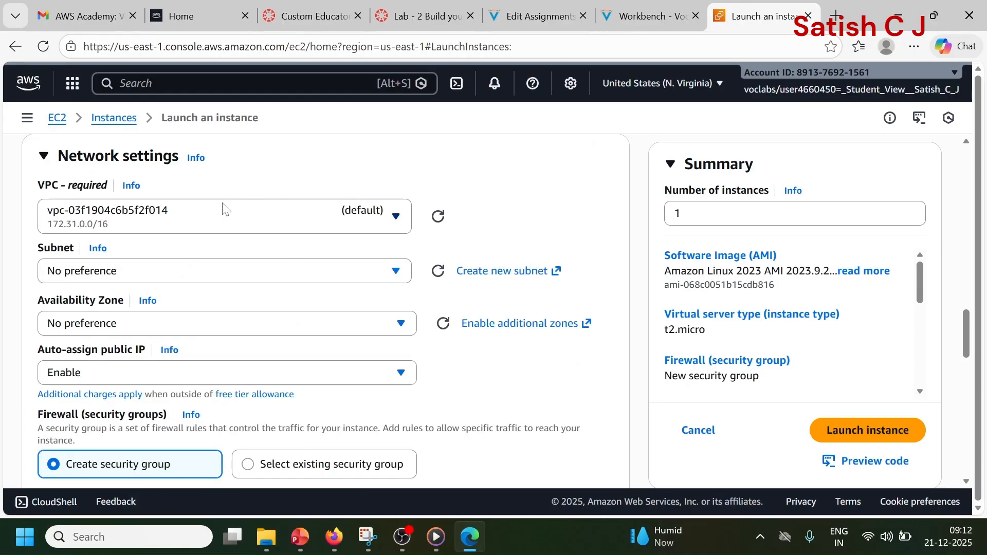
pyautogui.click(166, 227)
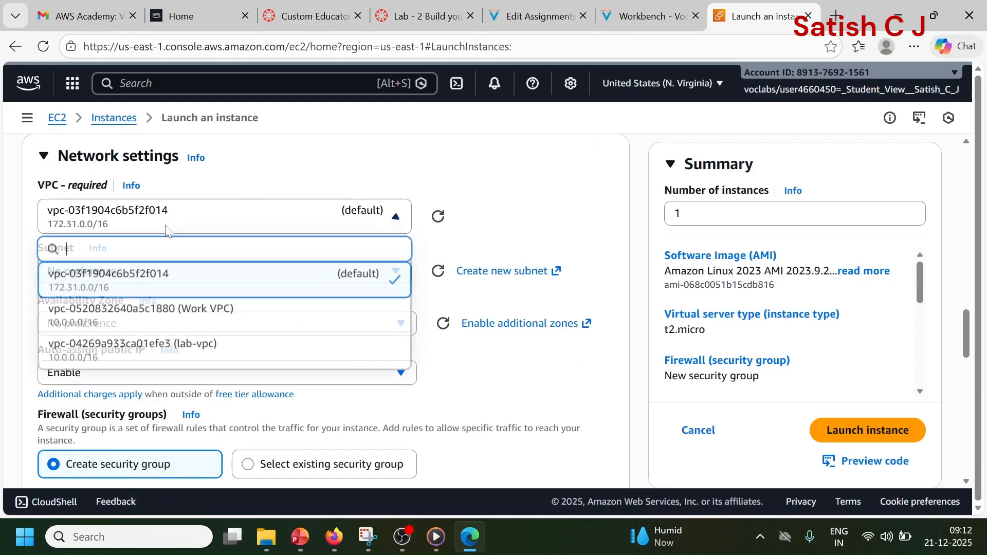
pyautogui.click(193, 347)
pyautogui.scroll(-1, 149, 242)
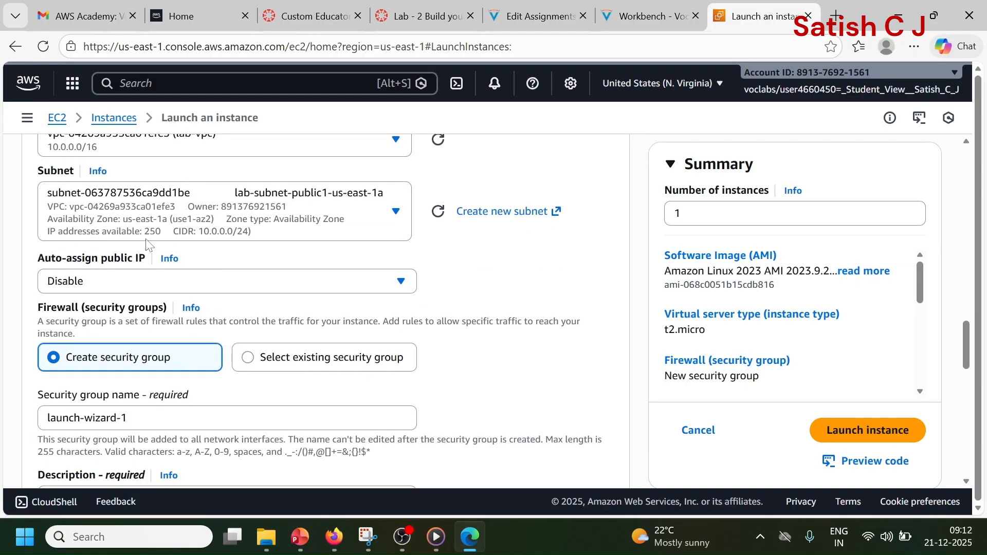
# Step: Set the instance's subnet to lab-subnet-public2 and enable auto-assigning of a public IP
pyautogui.click(389, 218)
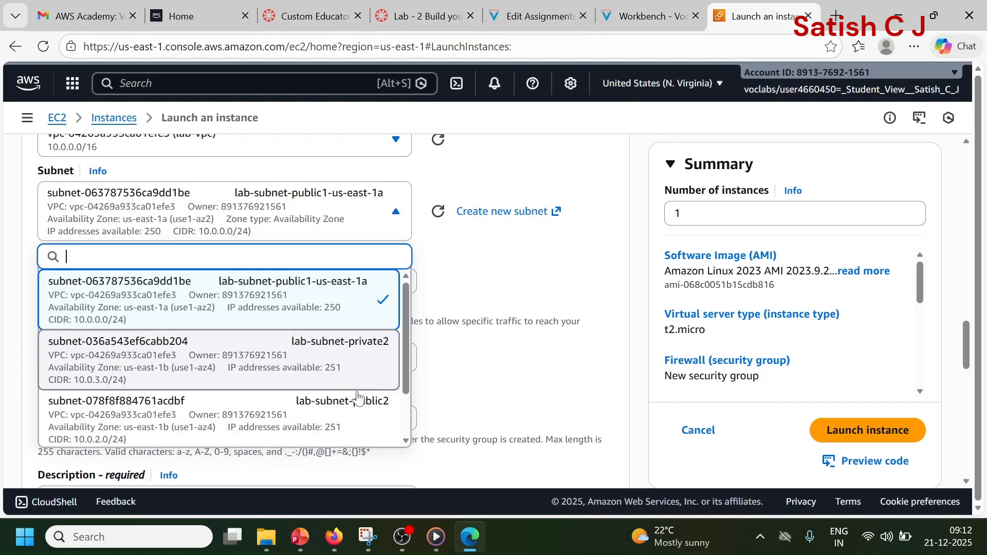
pyautogui.click(351, 422)
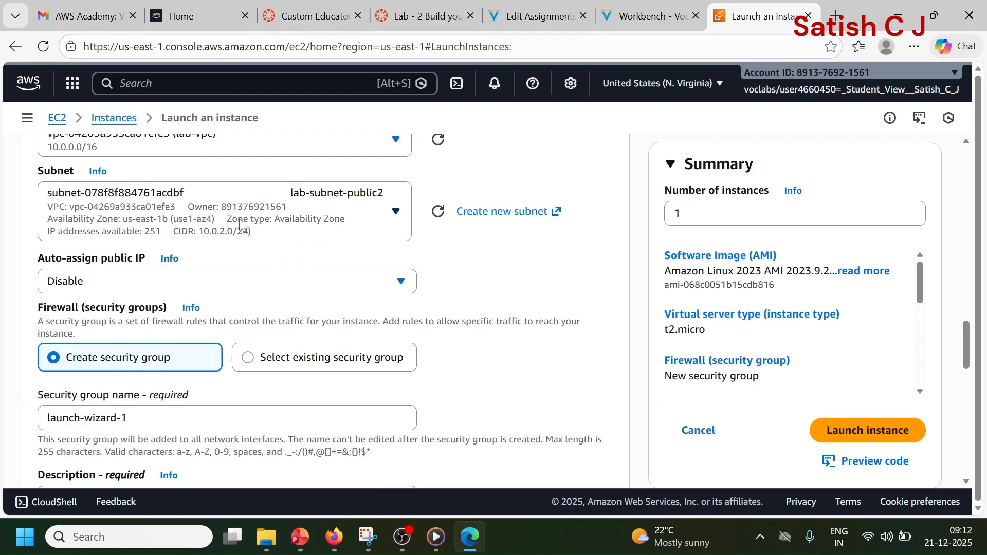
pyautogui.click(142, 288)
pyautogui.click(120, 315)
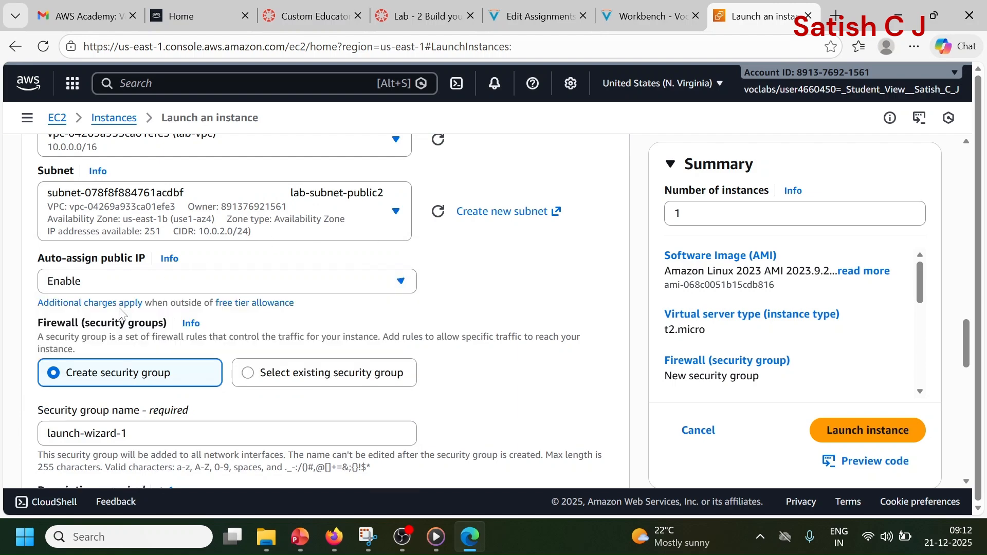
# Step: Assign the existing web security group as the instance's firewall instead of creating a new group
pyautogui.scroll(-1, 272, 282)
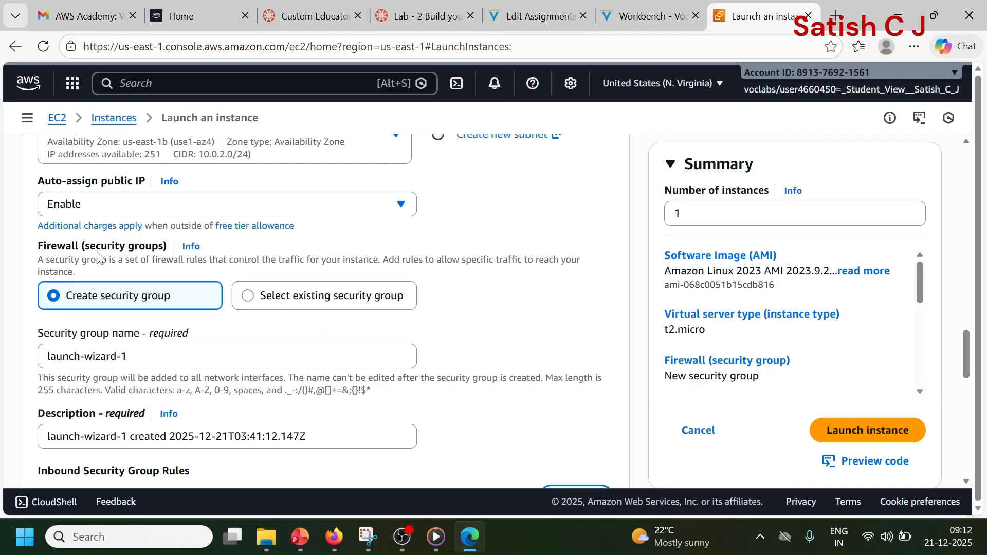
pyautogui.click(257, 297)
pyautogui.scroll(-1, 326, 293)
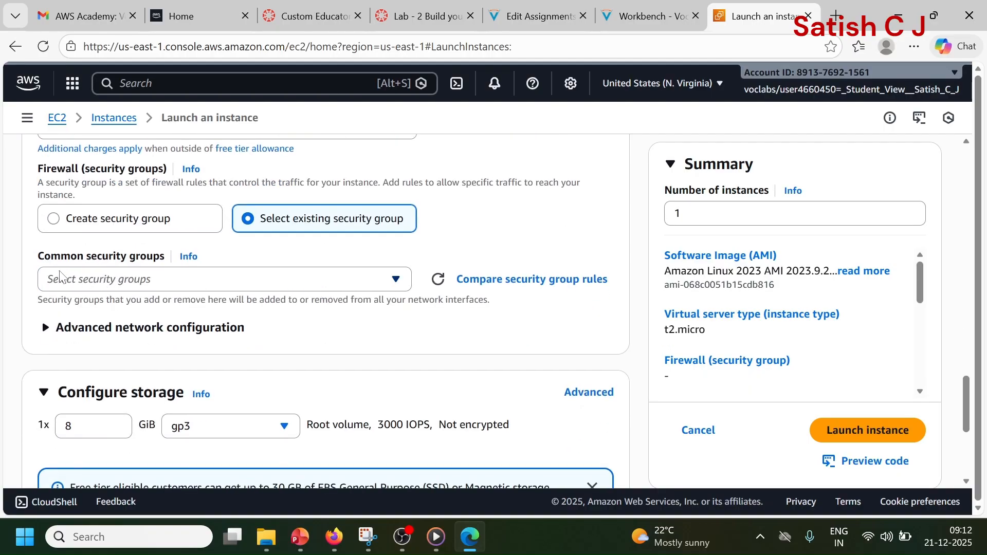
pyautogui.click(126, 280)
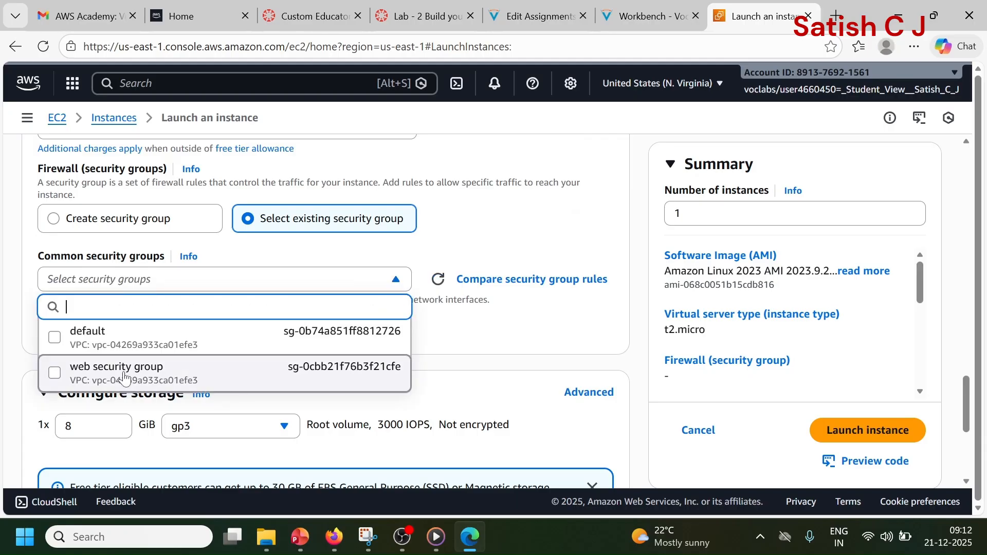
pyautogui.click(125, 386)
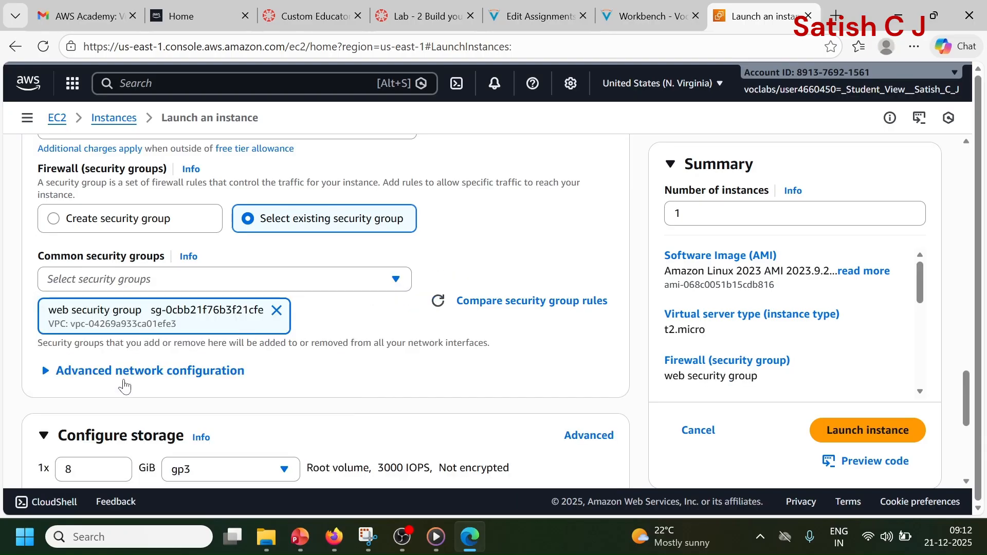
# Step: Paste the copied bash script as user data in the advanced details, installing httpd, php and mariadb105-server, unzipping lab-app.zip to /var/www/html/ and starting httpd
pyautogui.scroll(-3, 374, 319)
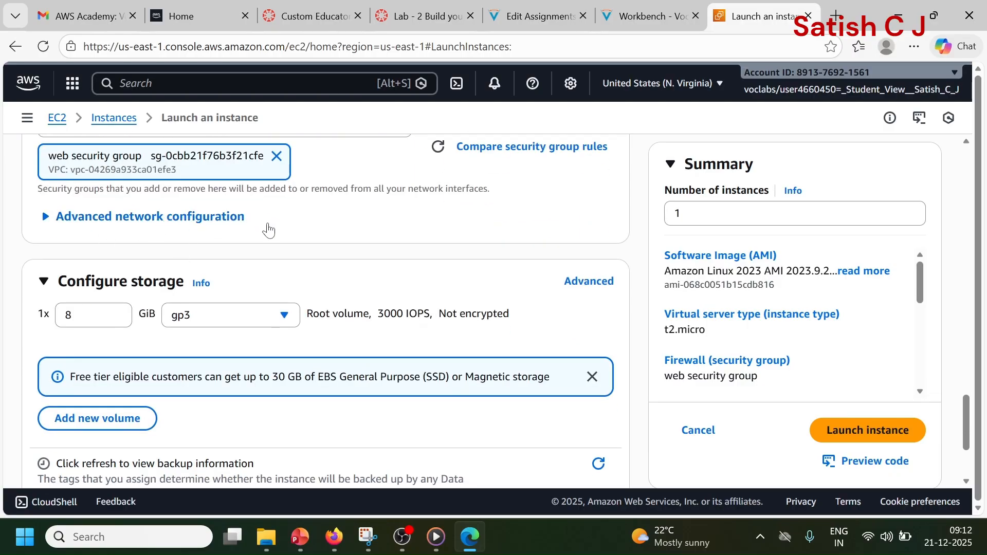
pyautogui.scroll(-3, 315, 289)
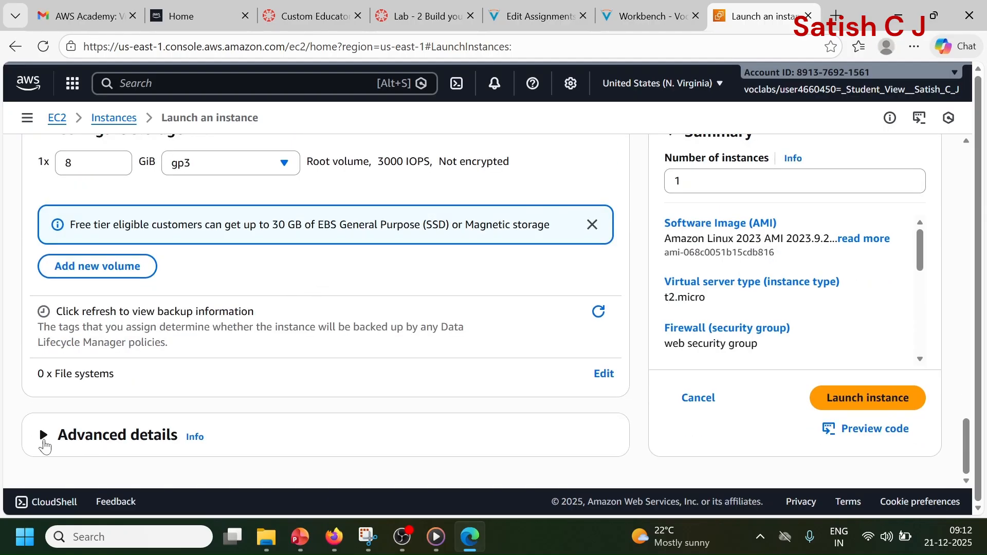
pyautogui.click(45, 446)
pyautogui.scroll(-8, 216, 349)
pyautogui.scroll(-15, 217, 350)
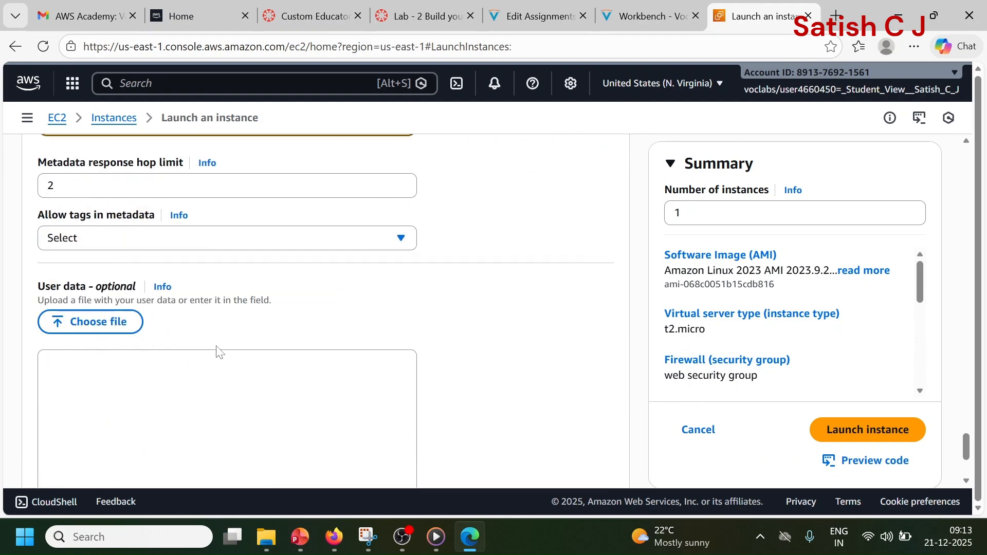
pyautogui.click(220, 354)
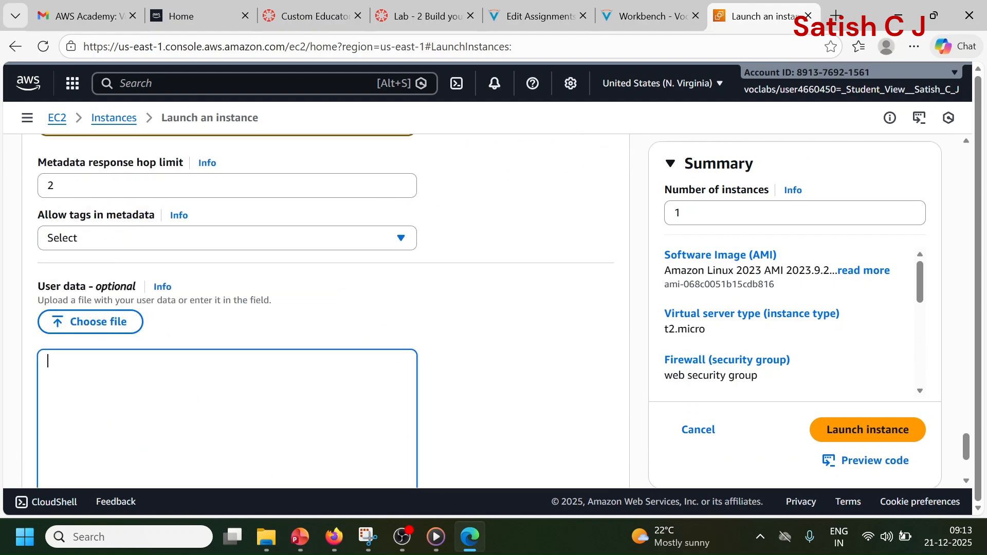
pyautogui.write('#!/bin/bash # Install Apache Web Server and PHP dnf install -y httpd wget php mariadb105-server # Download Lab files wget https://aws-tc-largeobjects.s3.us-west-2.amazonaws.com/CUR-TF-100-ACCLFO-2/2-lab2-vpc/s3/lab-app.zip unzip lab-app.zip -d /var/www/html/ # Turn on web server chkconfig httpd on service httpd start')
pyautogui.scroll(-2, 324, 312)
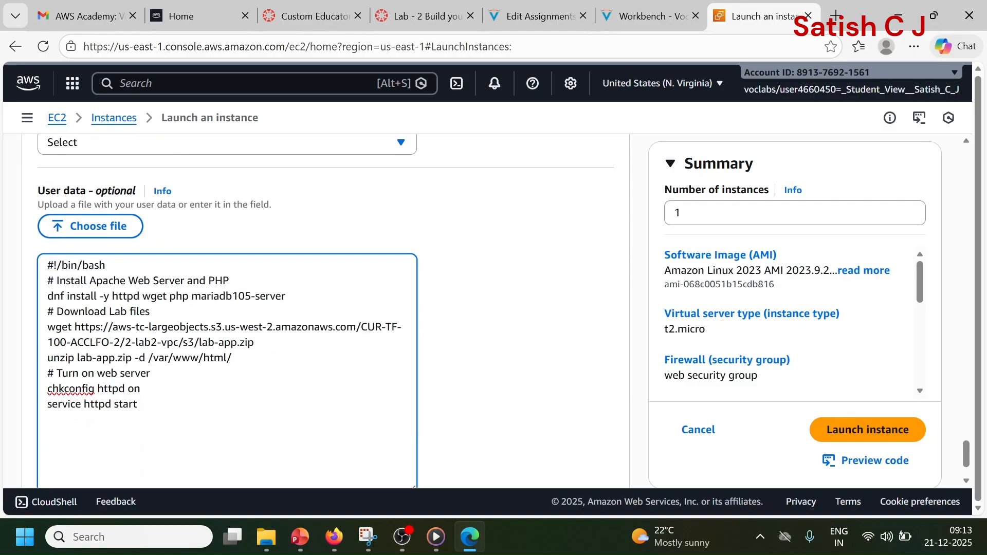
# Step: Review the user data script's lines for installing Apache and PHP, downloading the lab files and turning on the web server
pyautogui.moveTo(66, 280); pyautogui.dragTo(137, 404)
pyautogui.click(138, 405)
pyautogui.scroll(2, 137, 404)
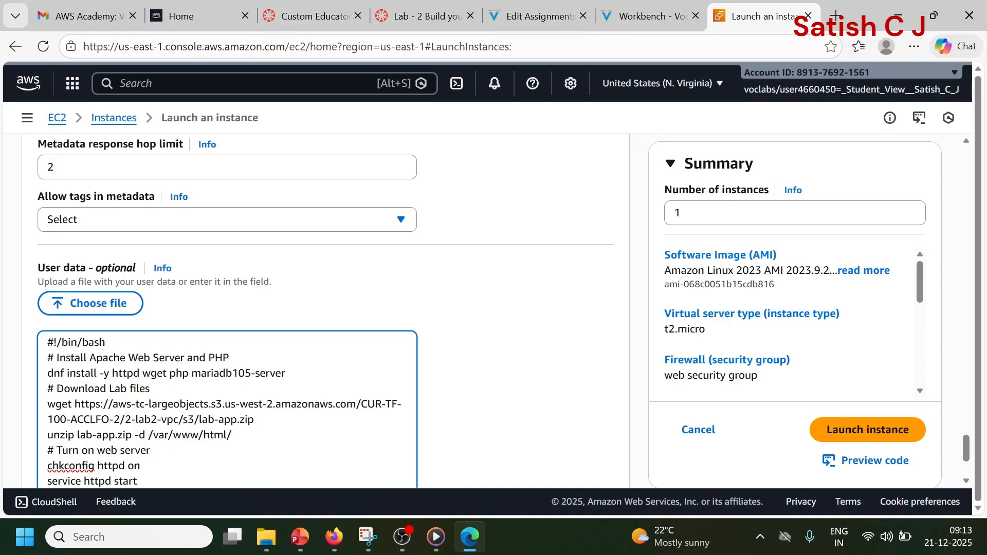
pyautogui.moveTo(74, 358); pyautogui.dragTo(231, 435)
pyautogui.click(150, 451)
pyautogui.scroll(-1, 324, 309)
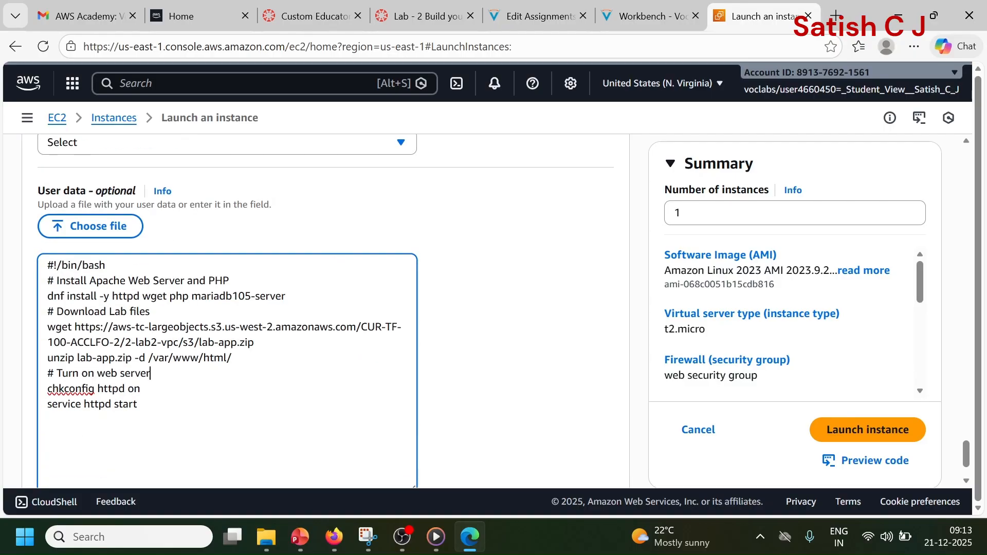
pyautogui.moveTo(137, 404); pyautogui.dragTo(47, 404)
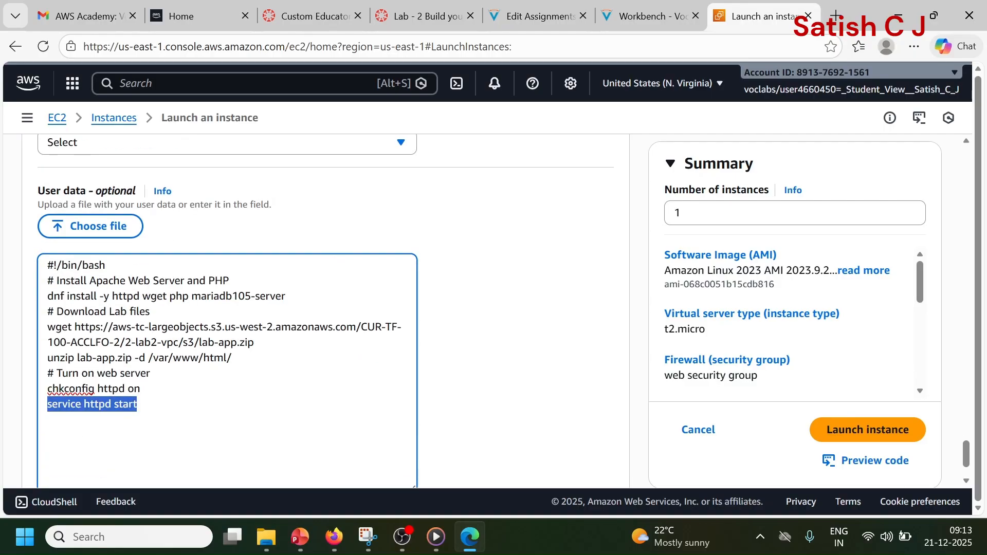
# Step: Launch the Web server 1 instance with the configured settings
pyautogui.scroll(10, 442, 294)
pyautogui.scroll(5, 414, 329)
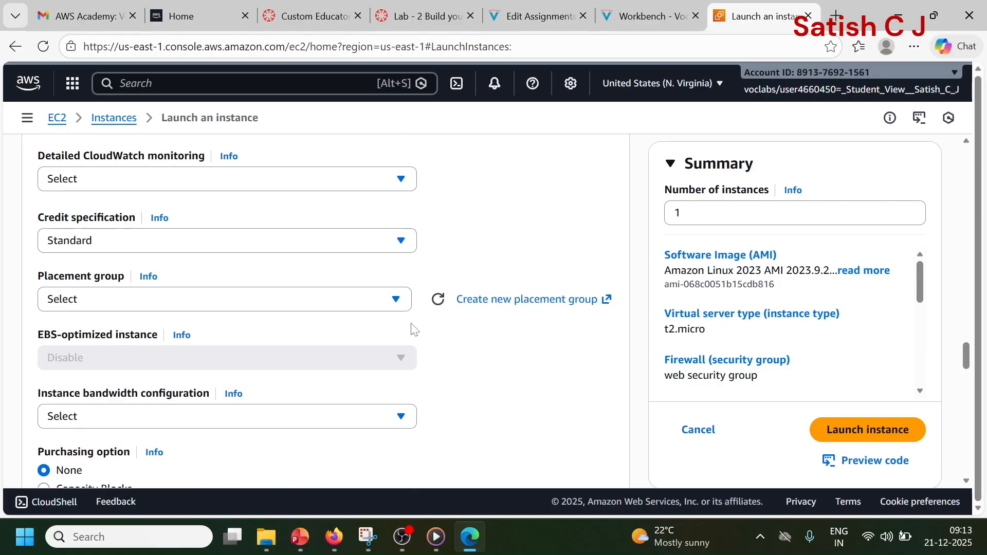
pyautogui.scroll(5, 414, 330)
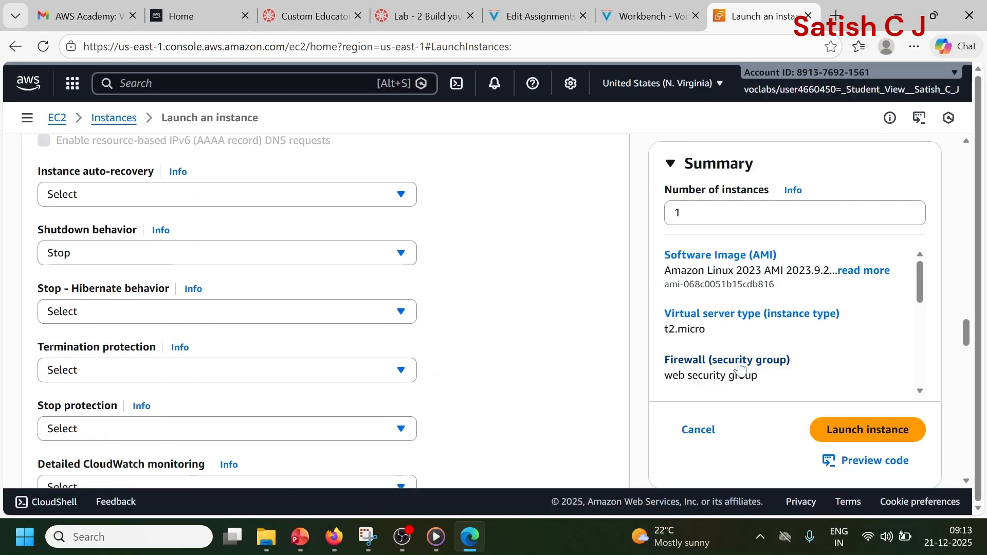
pyautogui.click(855, 435)
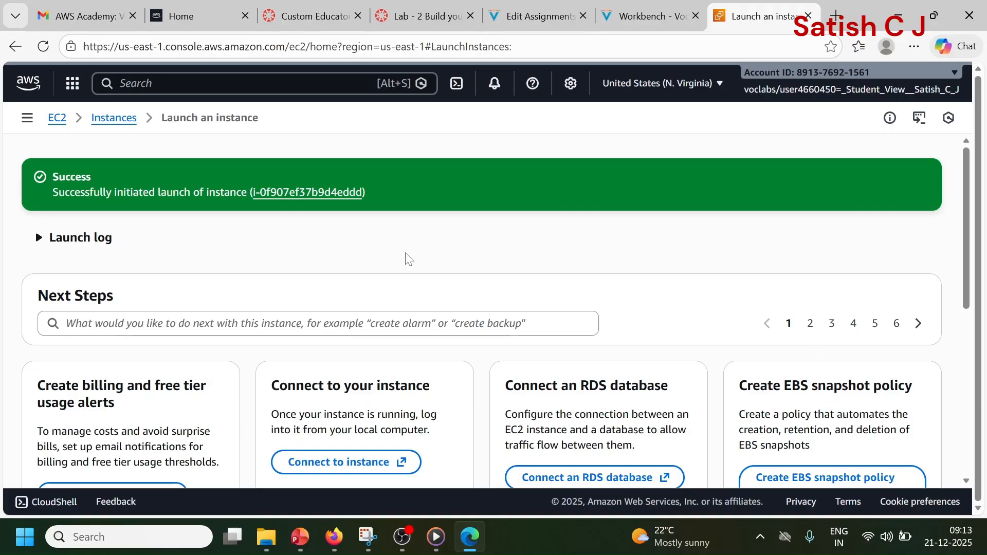
# Step: Open the details of Web server 1 from the instances list and copy its public IPv4 address
pyautogui.click(122, 122)
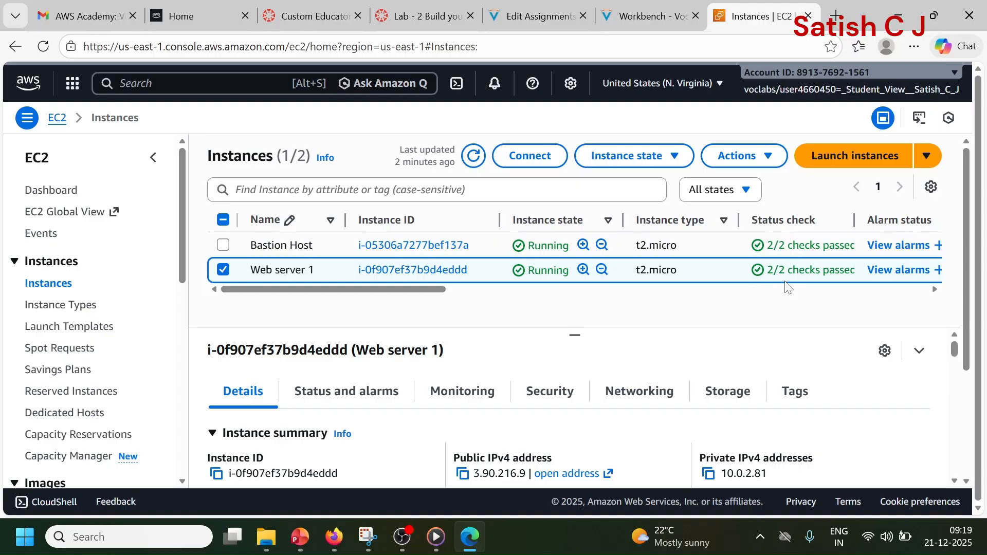
pyautogui.click(413, 269)
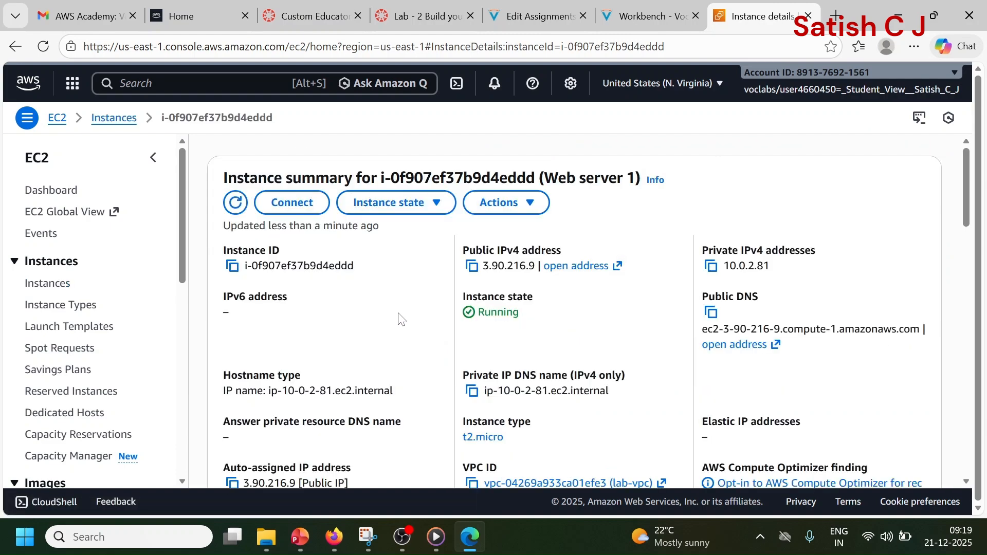
pyautogui.click(474, 272)
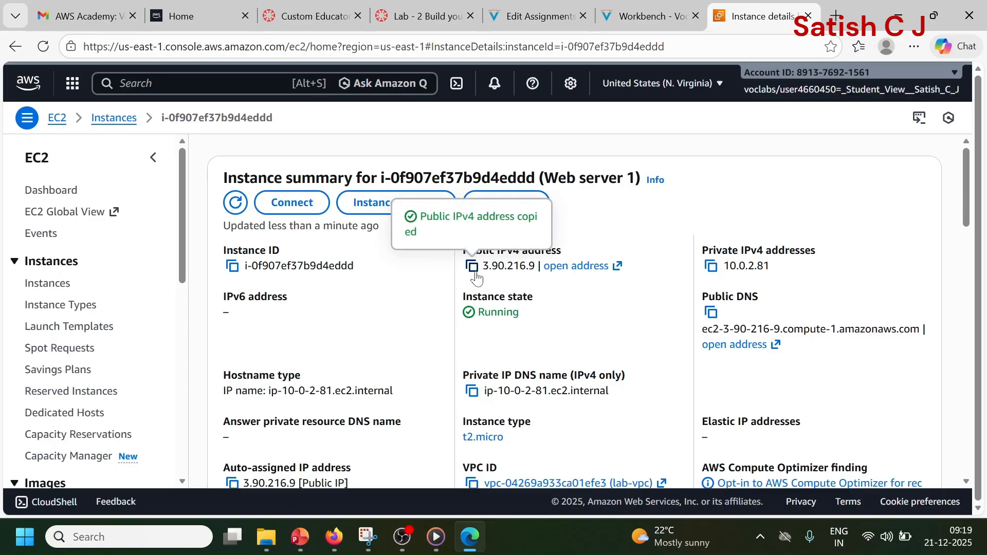
# Step: Switch to the Firefox window with the timed-out page and load the copied address 3.90.216.9
pyautogui.moveTo(333, 544)
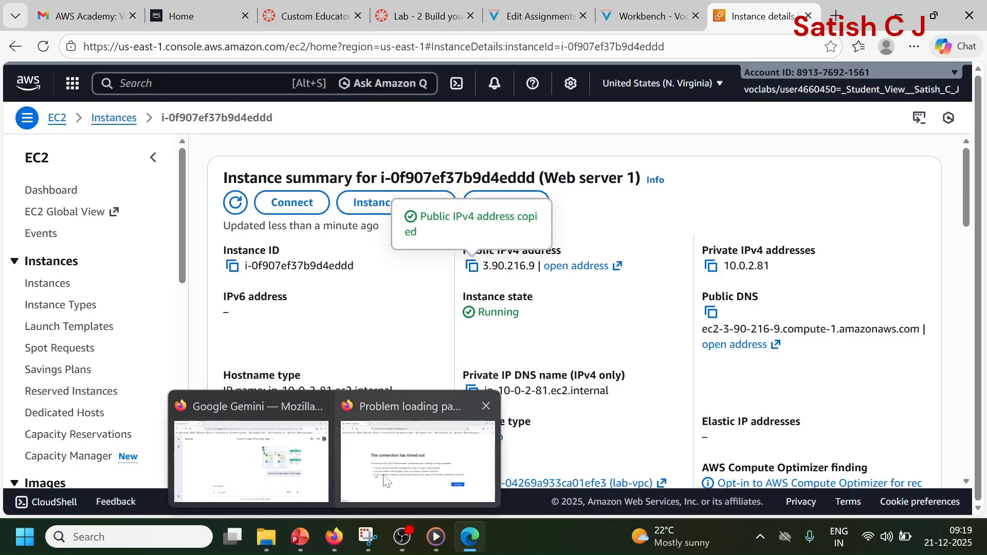
pyautogui.click(417, 461)
pyautogui.hotkey('ctrl', 'l')
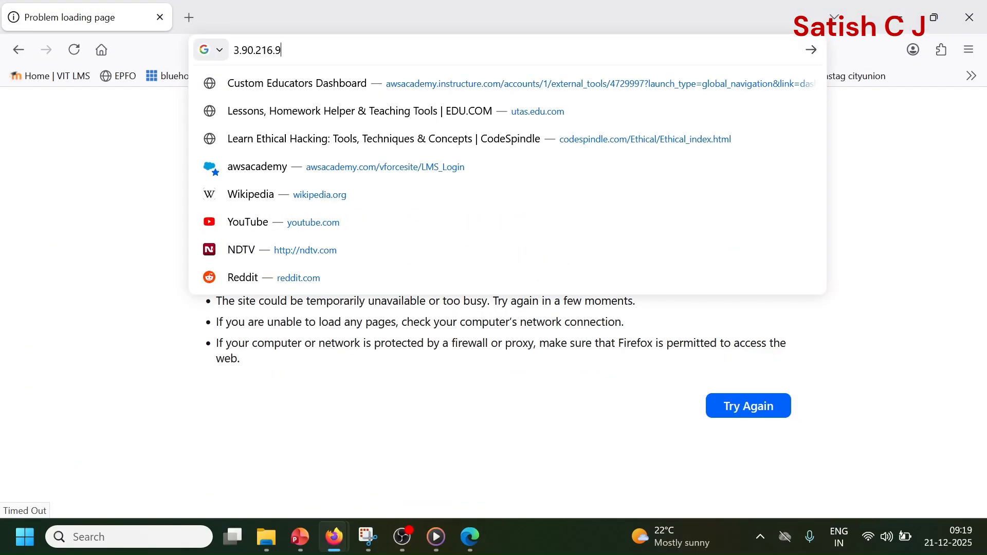
pyautogui.hotkey('ctrl', 'v')
pyautogui.press('Return')
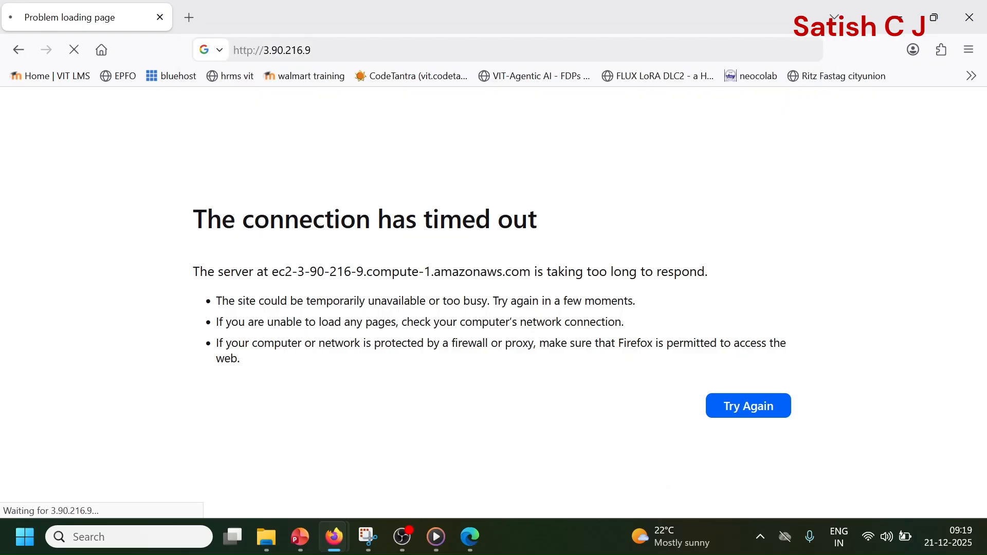